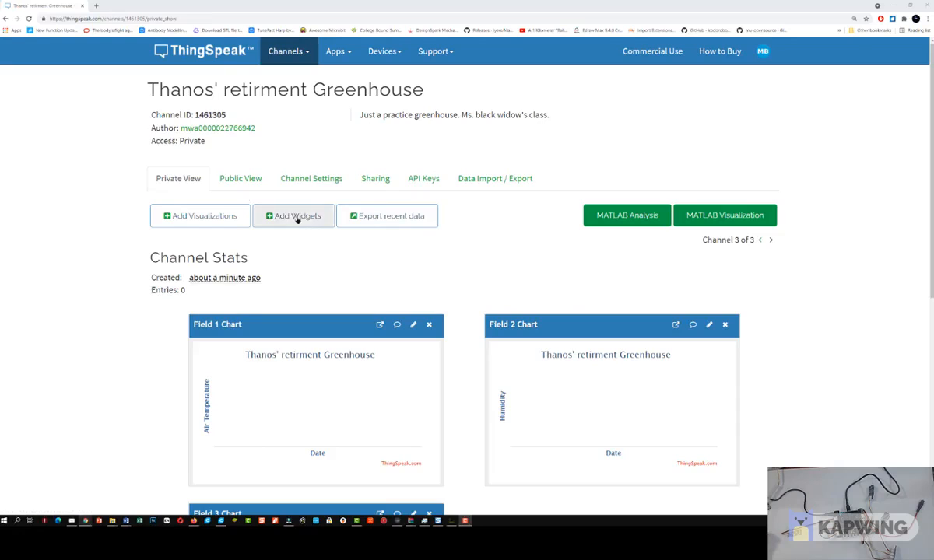
Step: Open the API keys page of the Thanos' retirment Greenhouse channel
scroll(458, 302, down, 2)
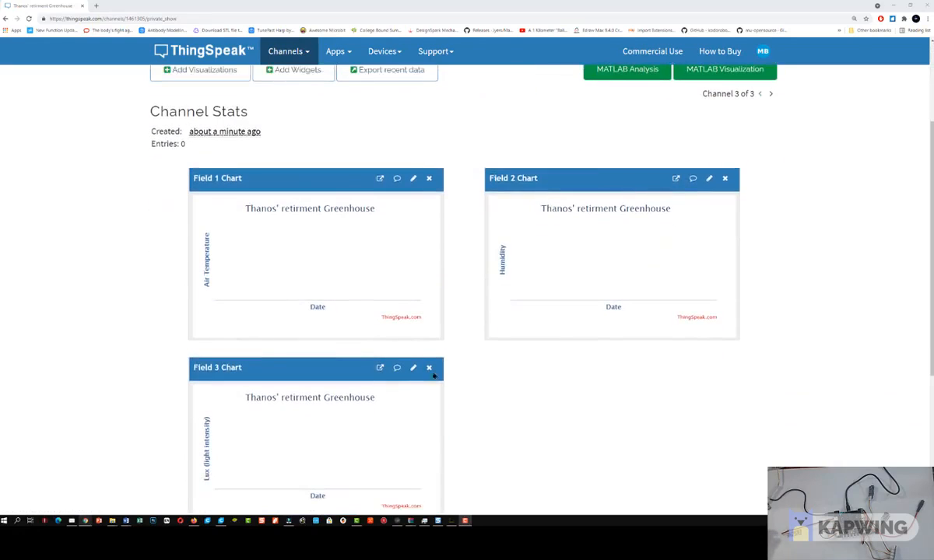
scroll(421, 282, up, 1)
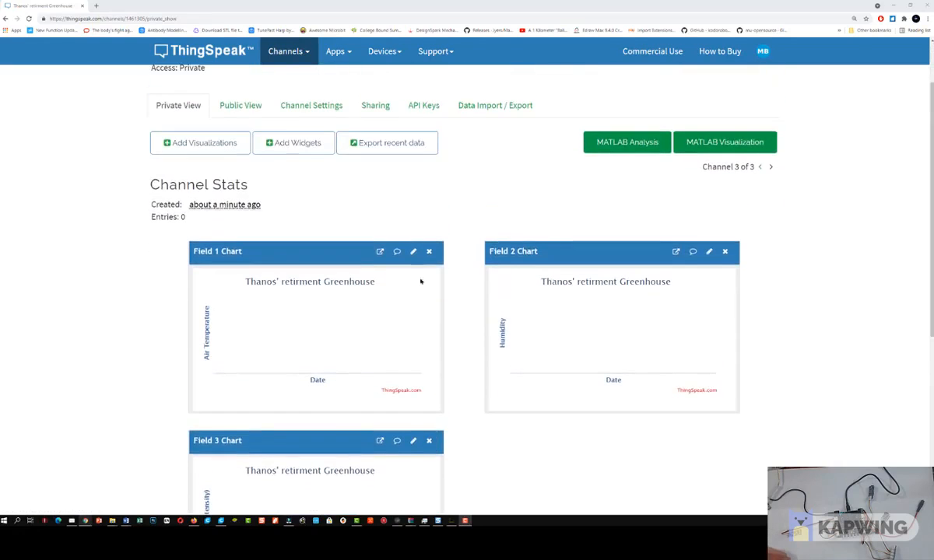
click(411, 110)
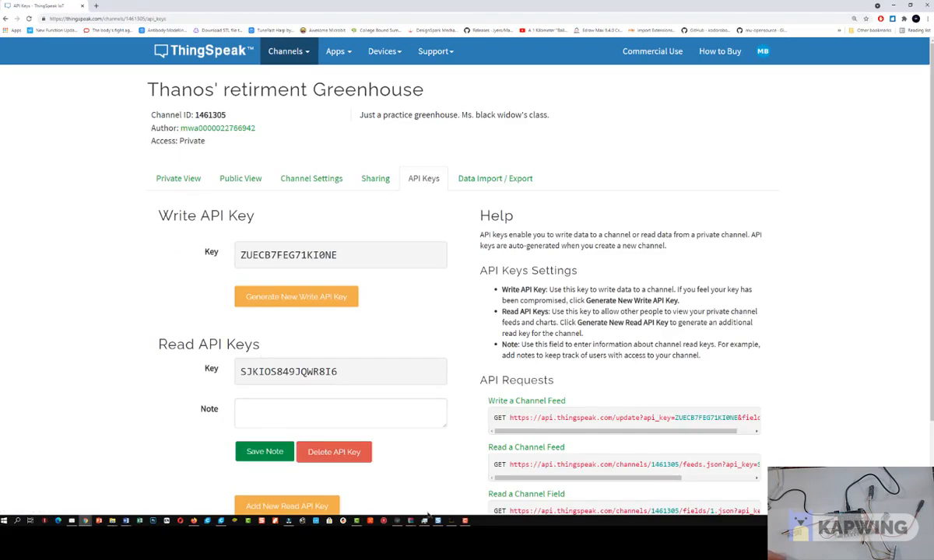
Step: Check the ThingSpeak block in MakeCode, switch back to the channel's API keys page and copy the write API key
click(450, 521)
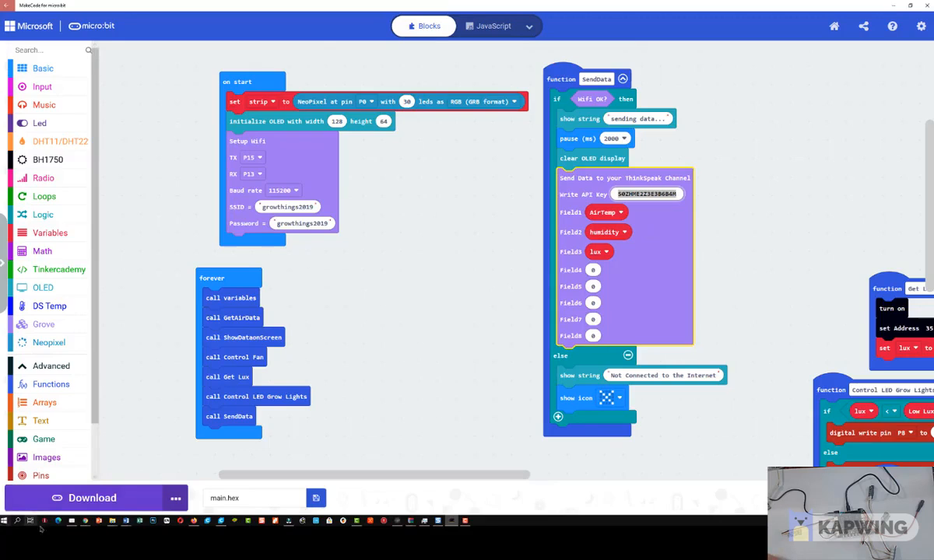
mouse_move(87, 523)
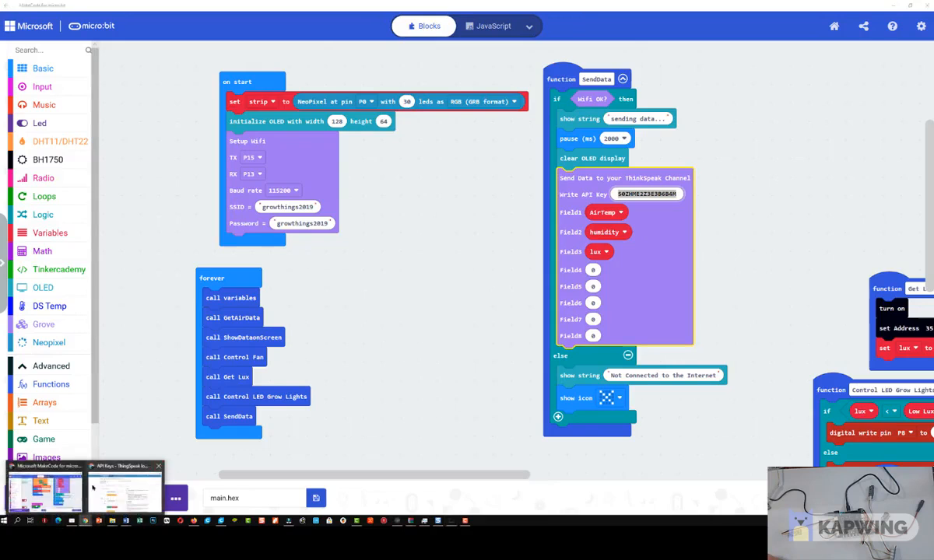
click(44, 460)
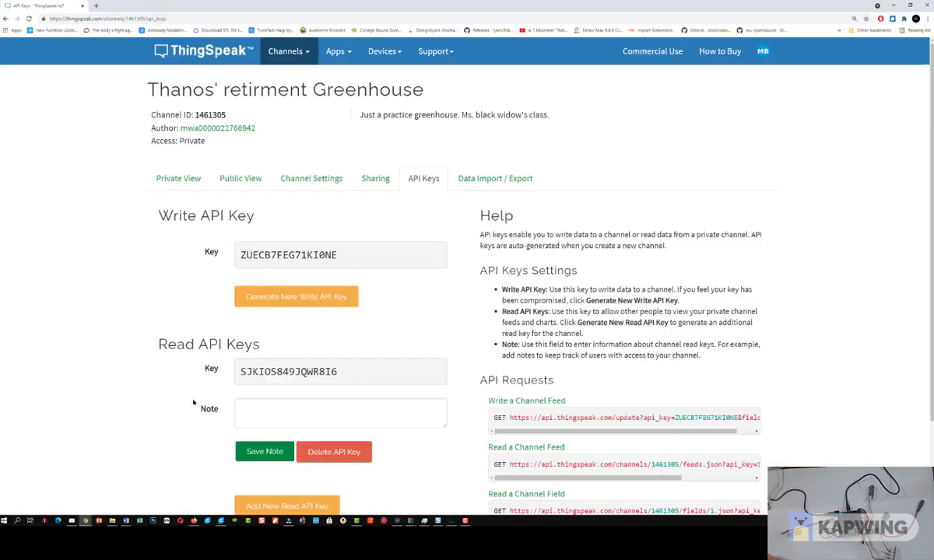
double_click(272, 255)
right_click(274, 254)
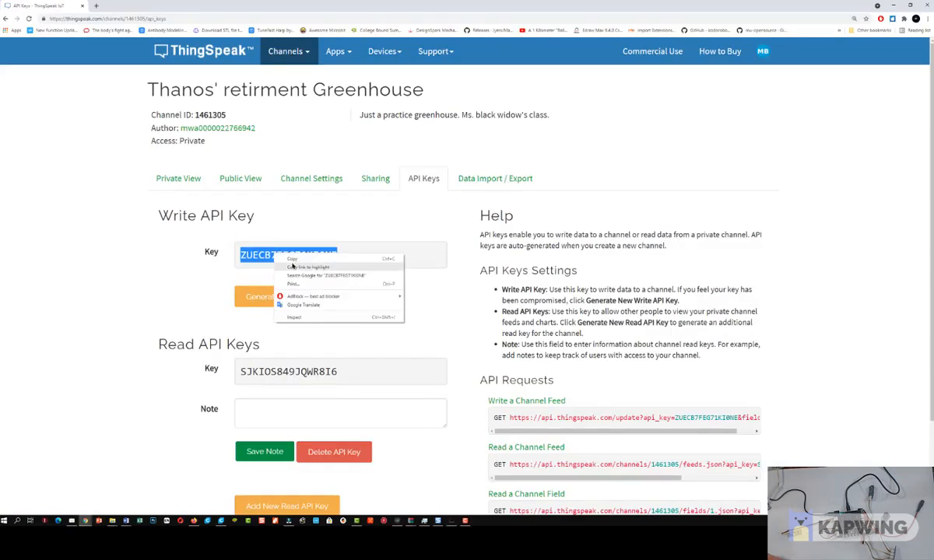
click(293, 261)
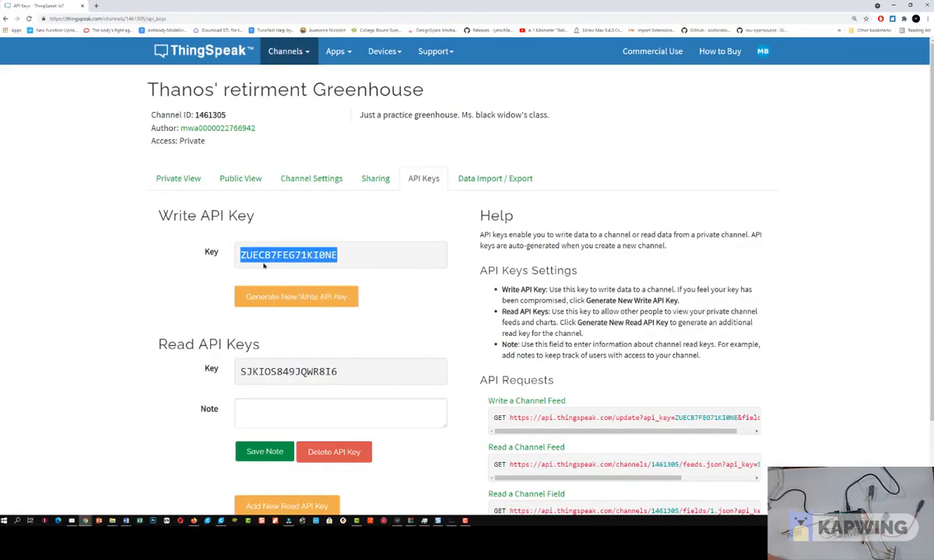
right_click(330, 263)
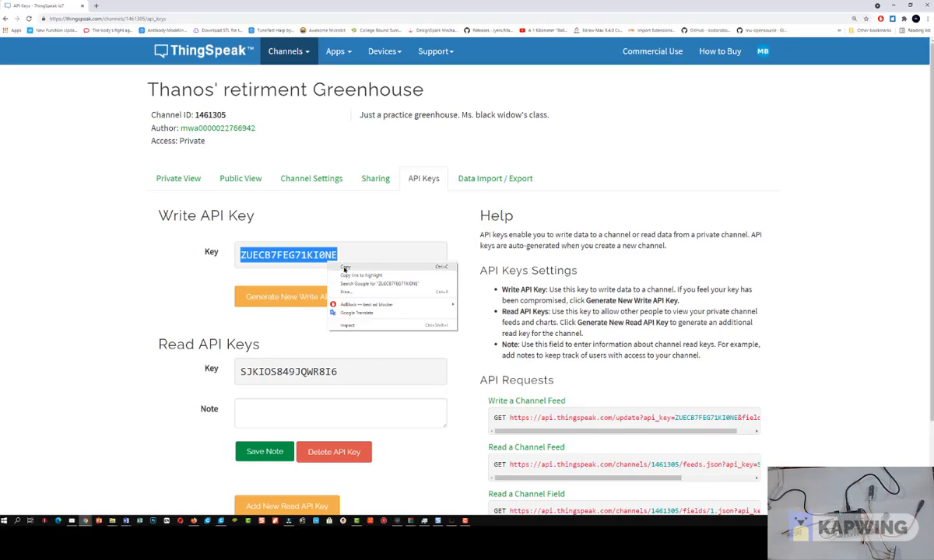
click(345, 268)
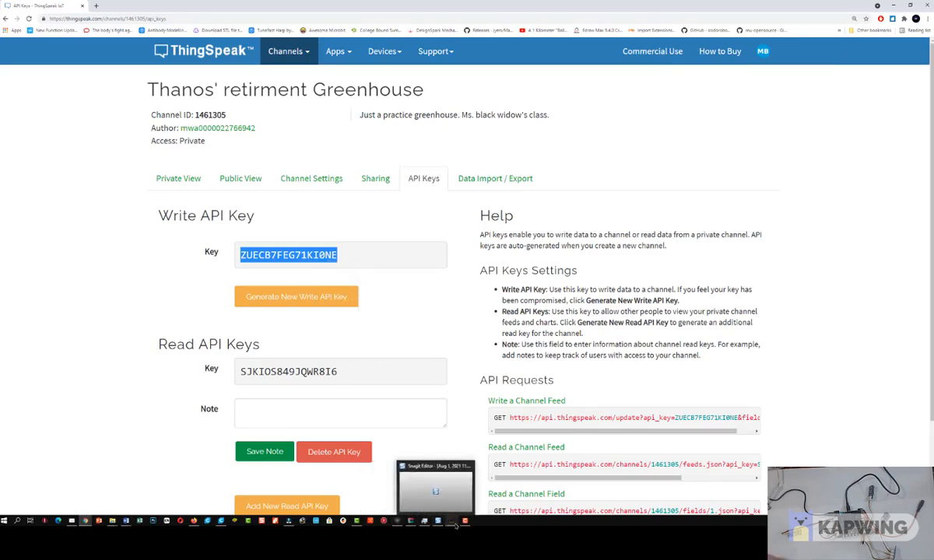
Step: Switch to MakeCode and replace the write API key in the SendData function's ThingSpeak block with the copied key
click(420, 467)
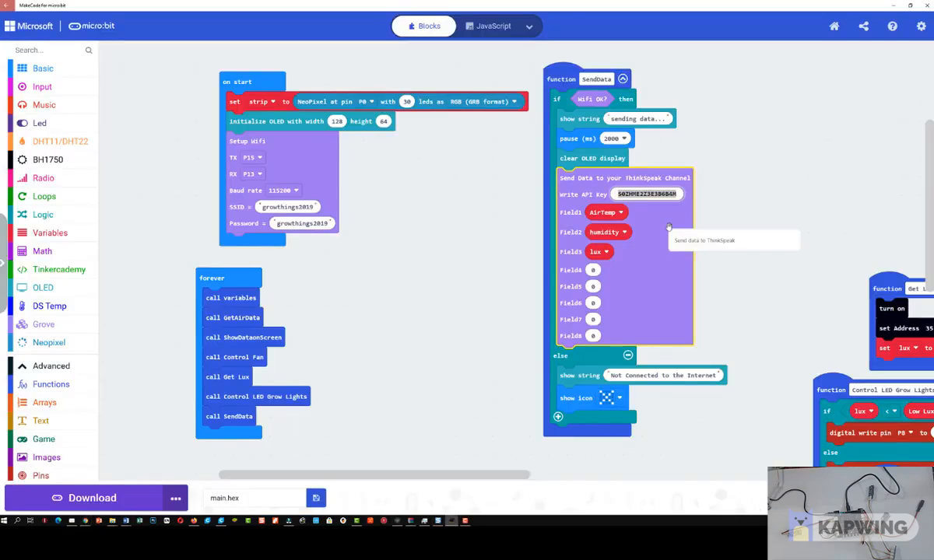
scroll(661, 235, down, 6)
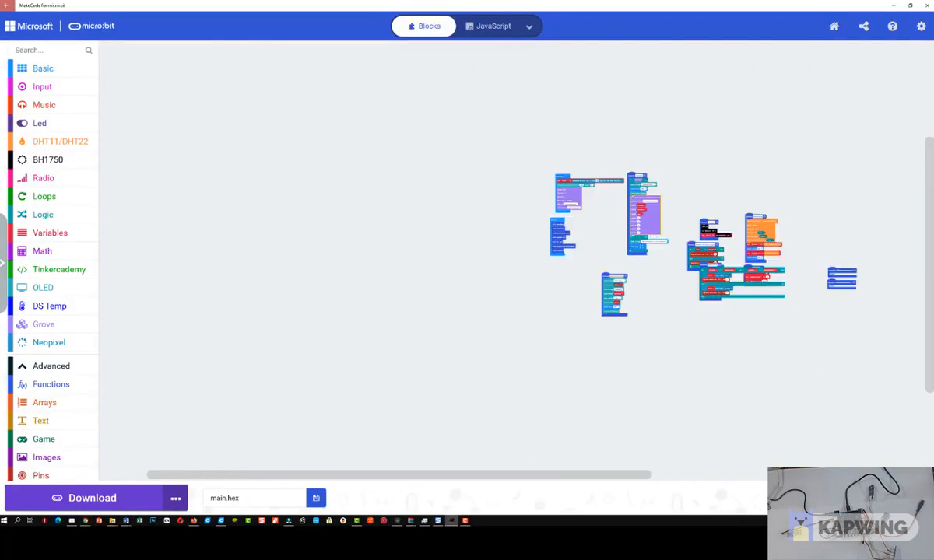
scroll(570, 252, up, 5)
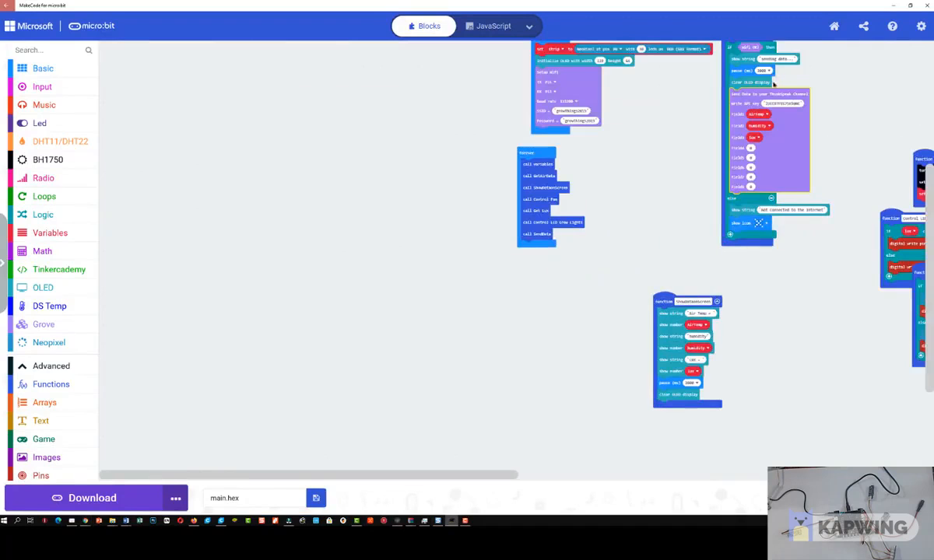
drag(510, 477, 634, 476)
scroll(530, 225, up, 4)
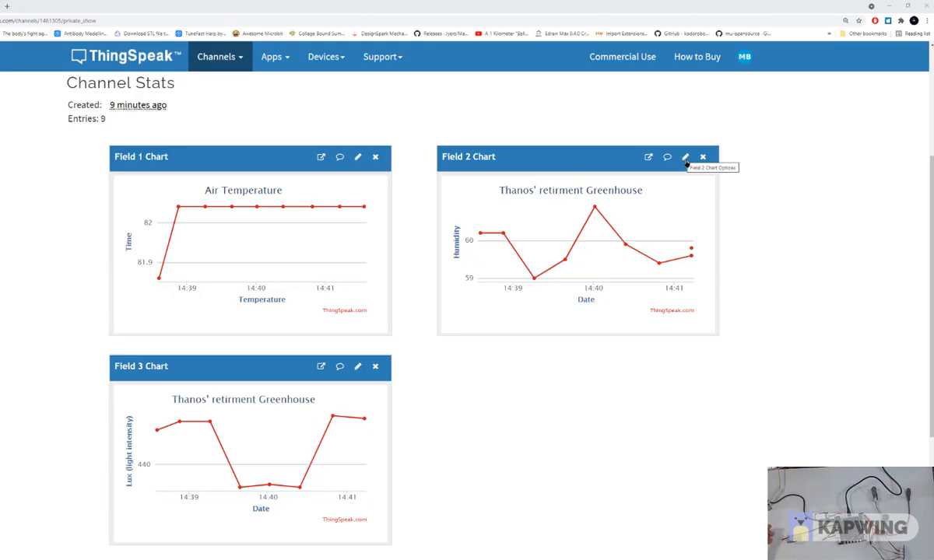
Step: Title the Field 2 chart Relative Humidity, with Humidity as the X-axis label and Time as the Y-axis label
click(685, 158)
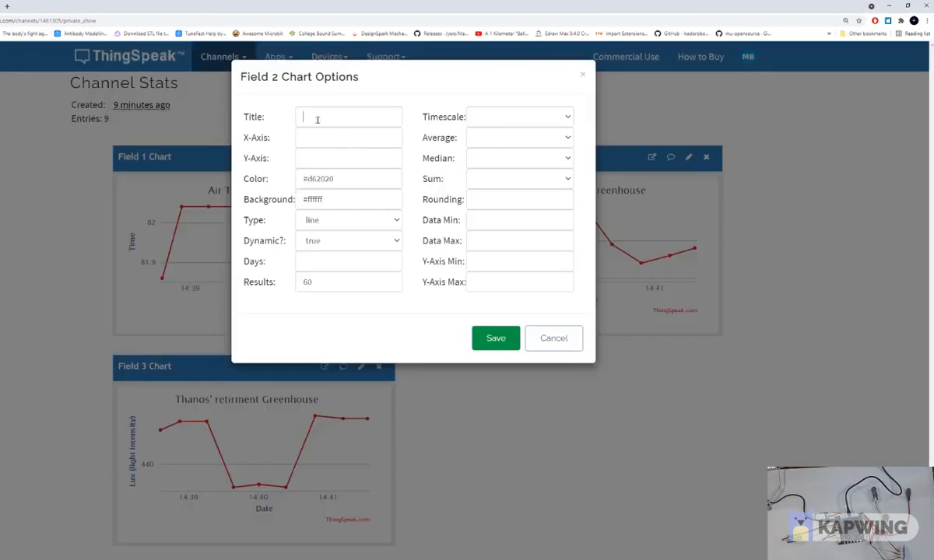
click(317, 119)
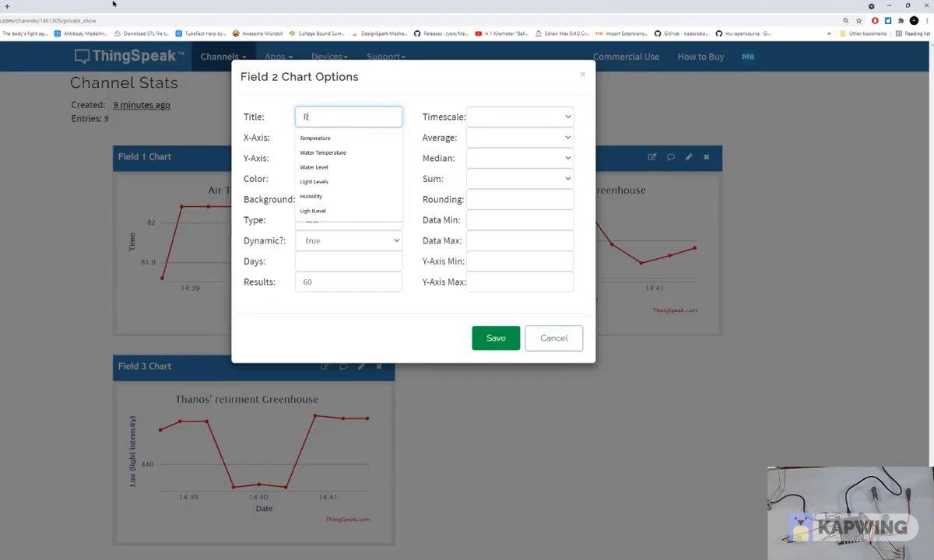
text(Relative Humidity)
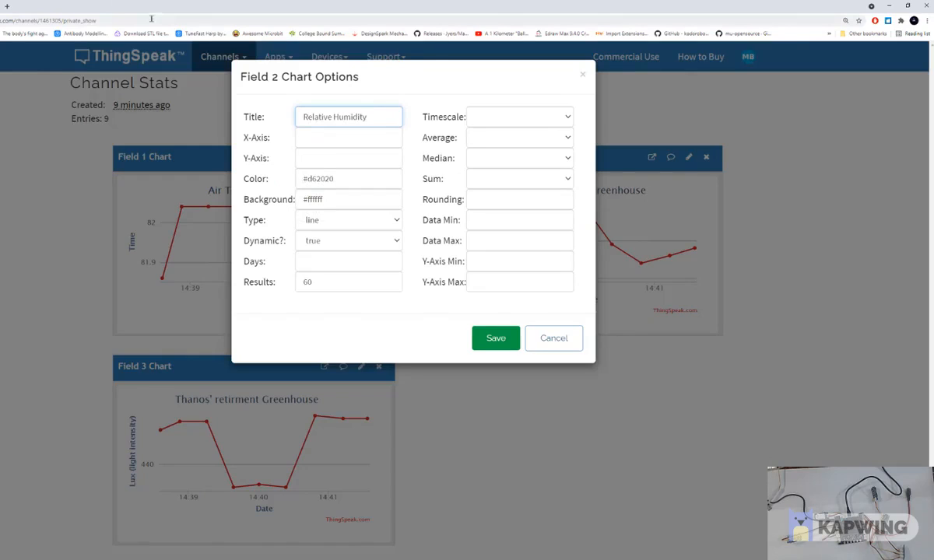
click(314, 160)
text(Time)
click(309, 135)
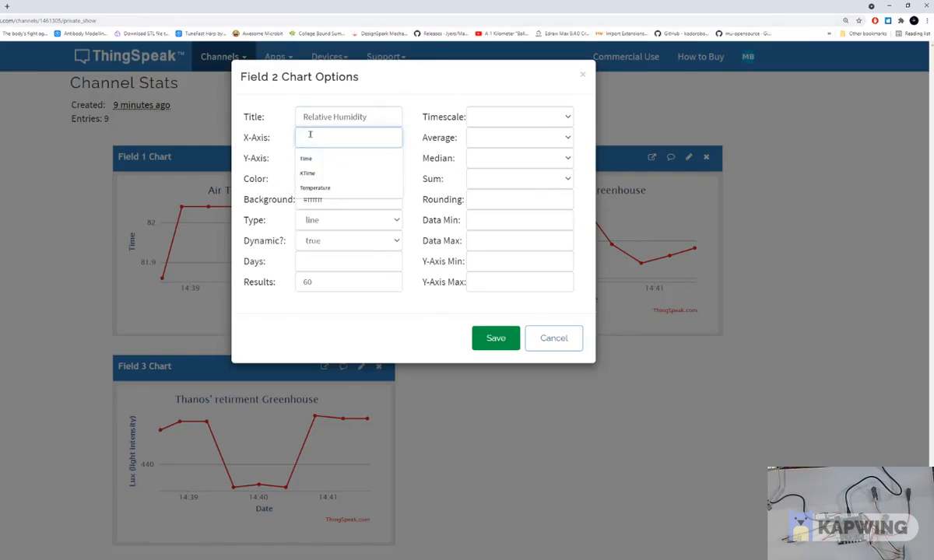
text(Humidity)
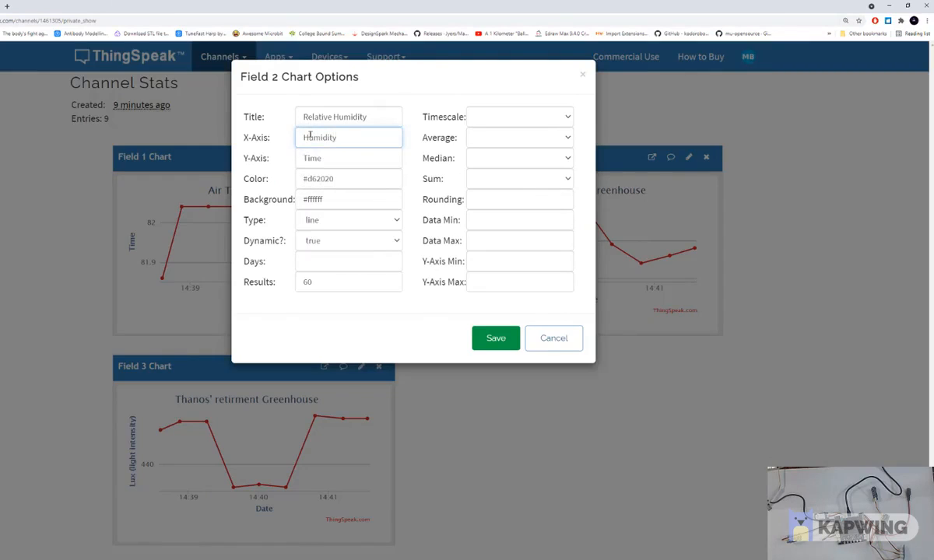
Step: Set the Field 2 chart's Y-axis minimum to 0 and maximum to 100, and save the chart options
click(514, 118)
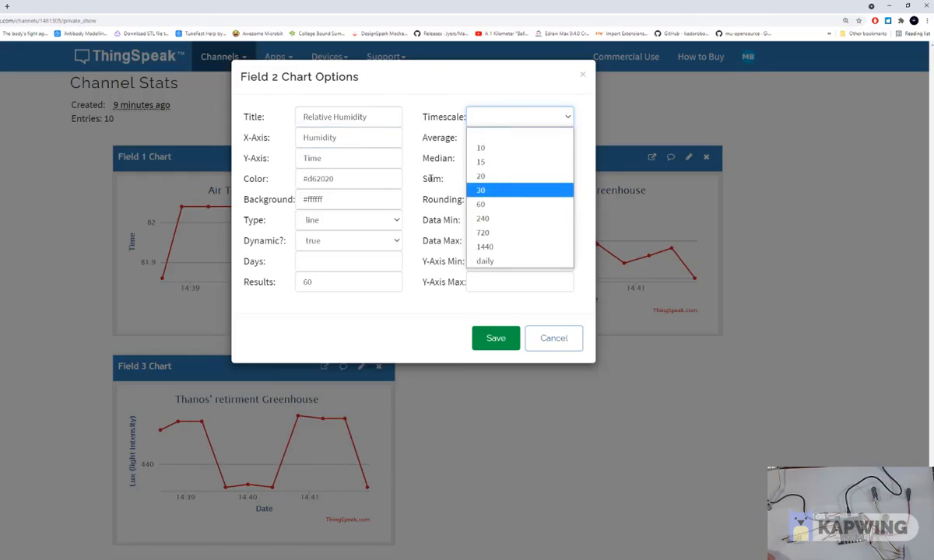
click(453, 204)
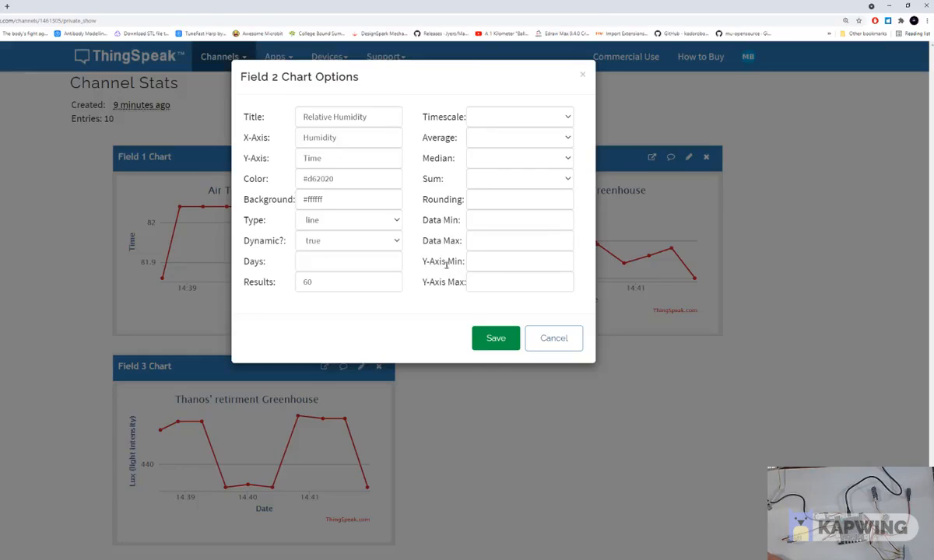
click(475, 260)
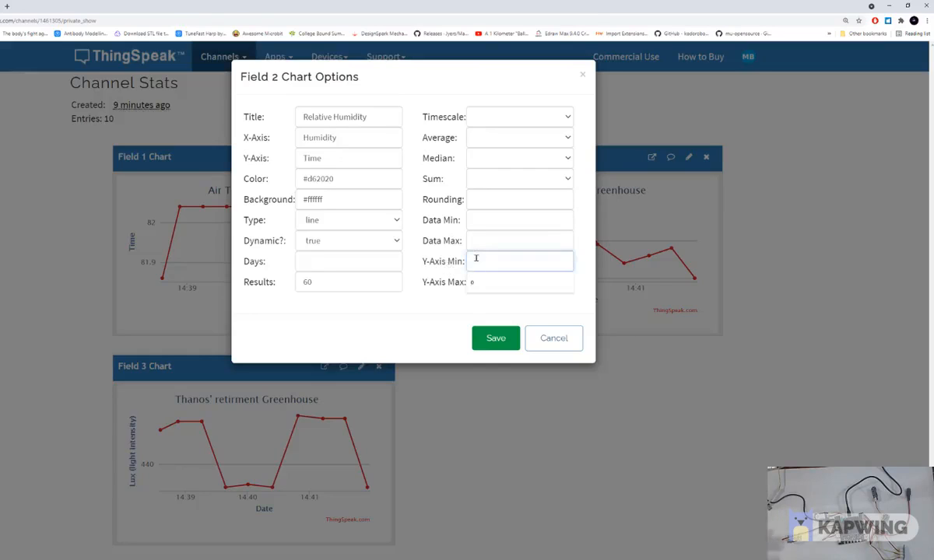
text(0)
click(481, 281)
text(100)
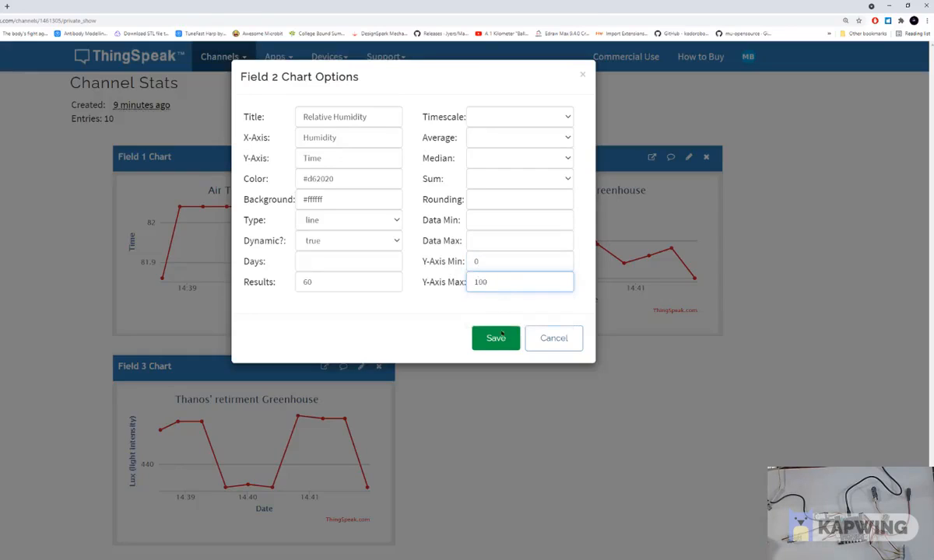
click(494, 338)
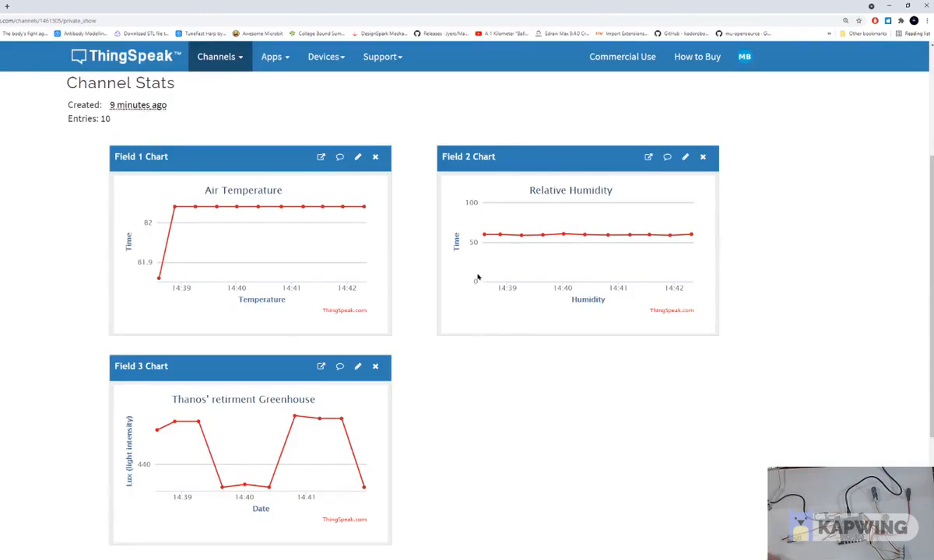
Step: Change the Field 2 chart's Y-axis range to a minimum of 30 and a maximum of 80, and save it
scroll(473, 272, down, 1)
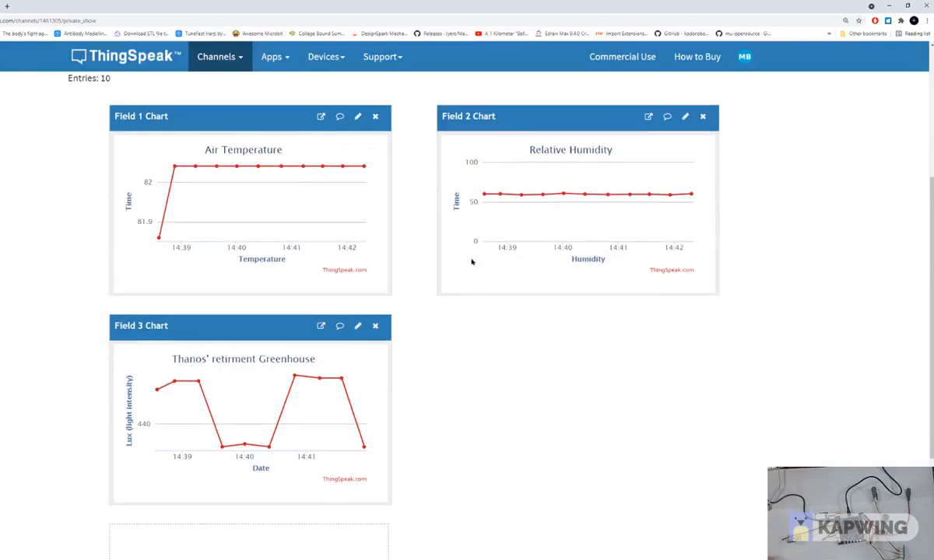
click(685, 118)
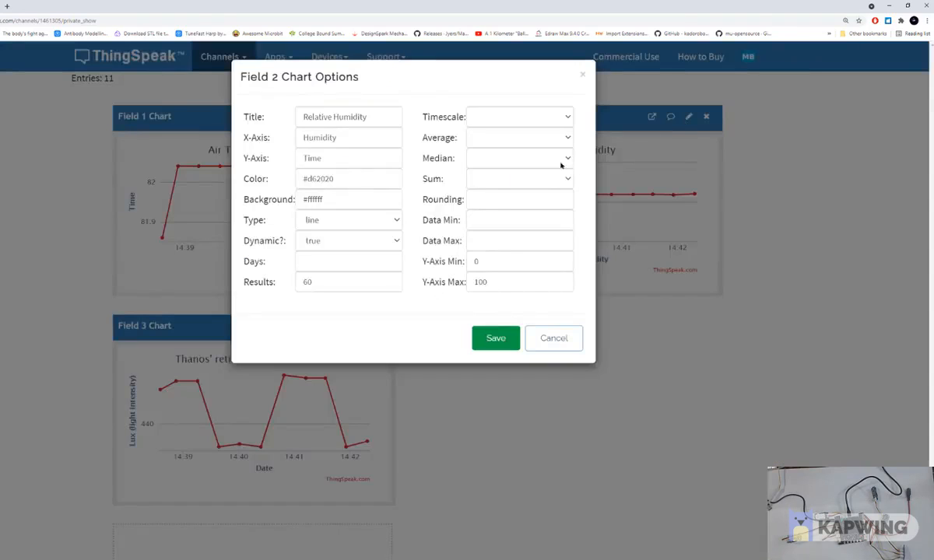
double_click(481, 281)
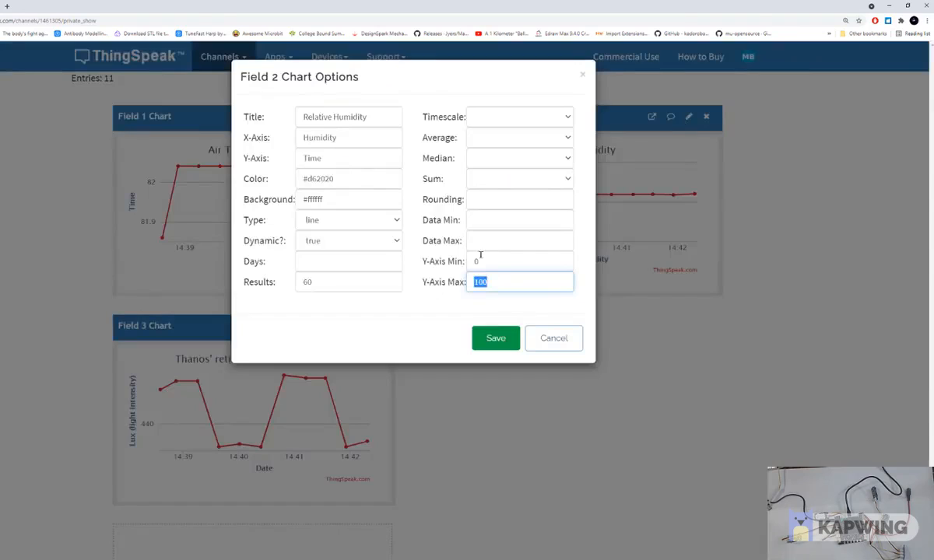
click(484, 260)
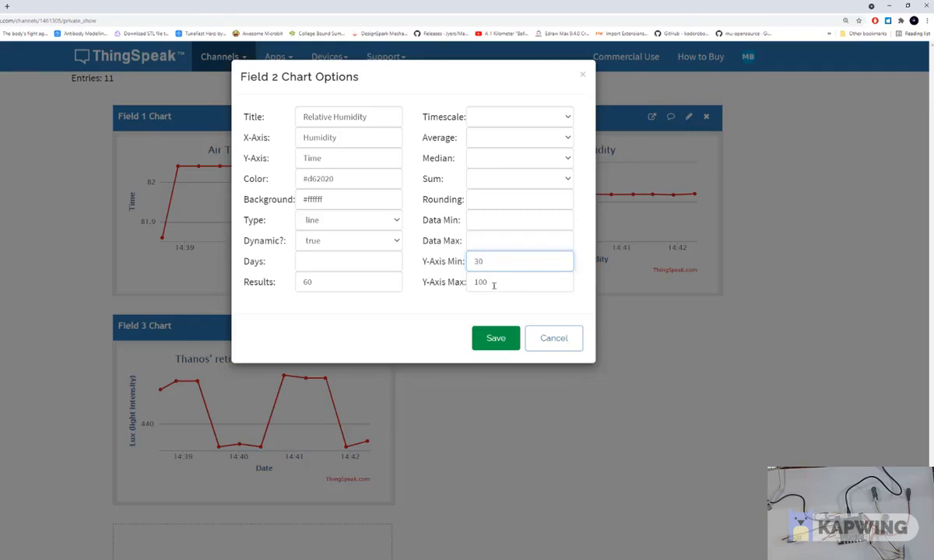
key(Tab)
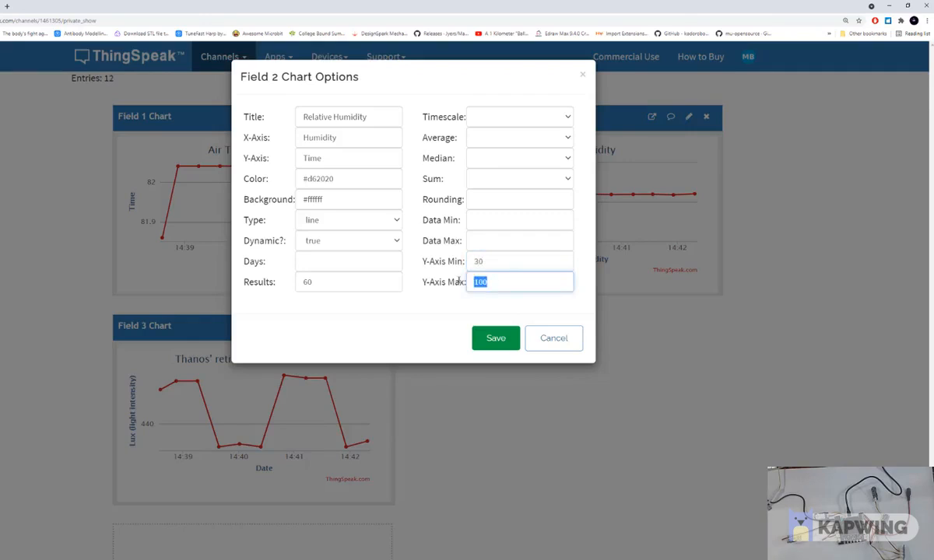
text(80)
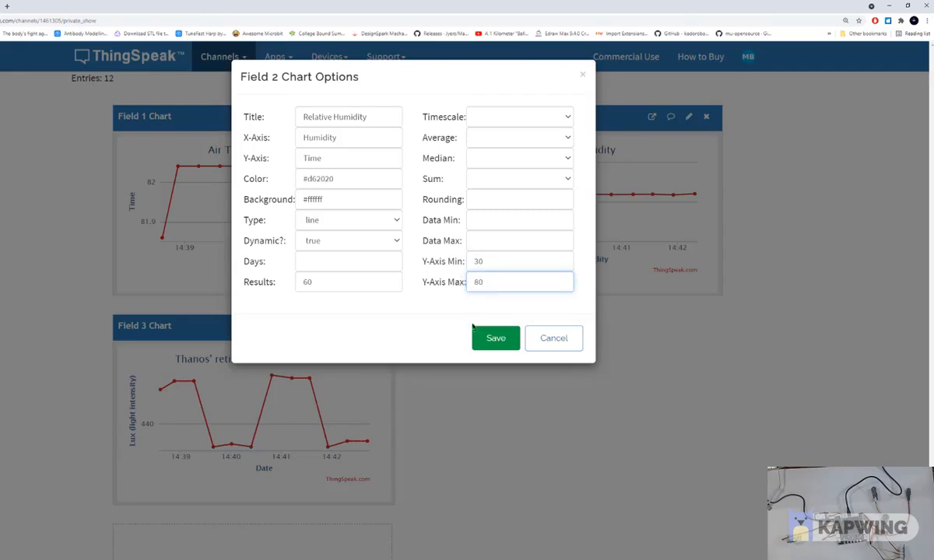
click(480, 336)
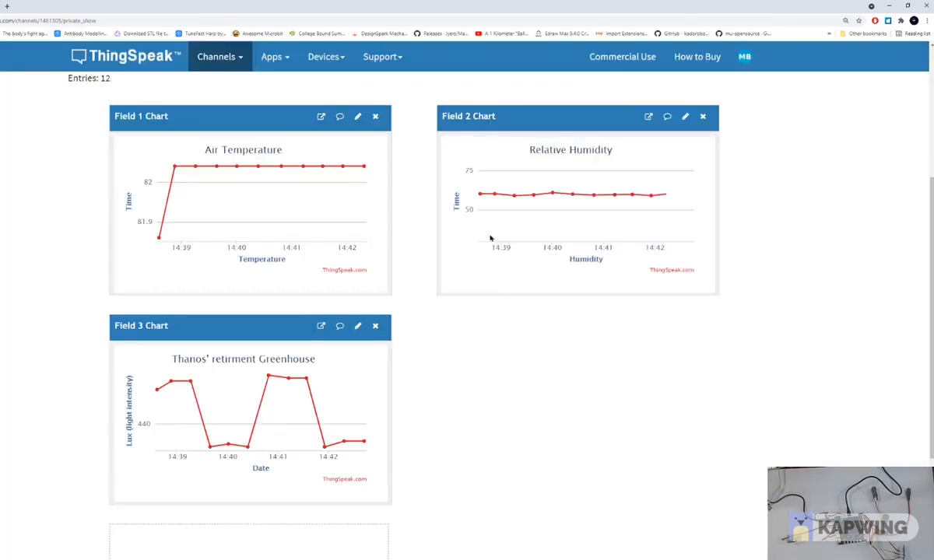
Step: Clear the Y-axis minimum and maximum of the Field 2 chart and save the chart options
mouse_move(482, 167)
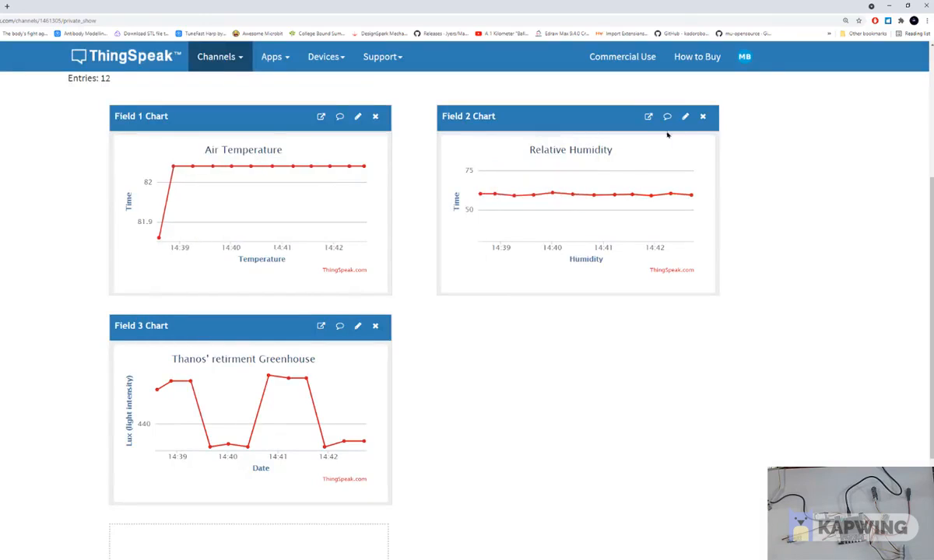
click(685, 115)
drag(486, 261, 457, 315)
key(BackSpace)
key(Tab)
key(BackSpace)
click(495, 347)
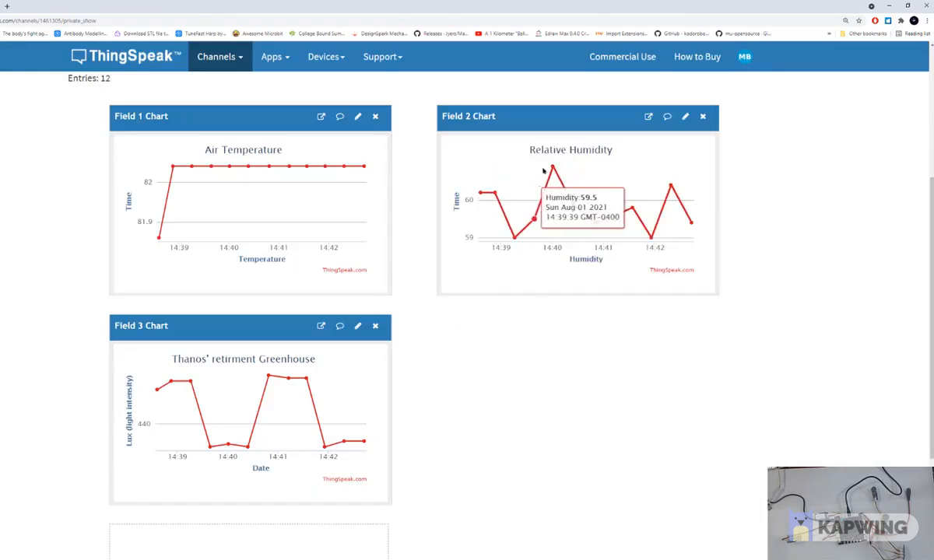
Step: Set the Field 2 chart's Y-axis minimum to 30 and maximum to 80, and save the chart options
mouse_move(540, 197)
mouse_move(515, 241)
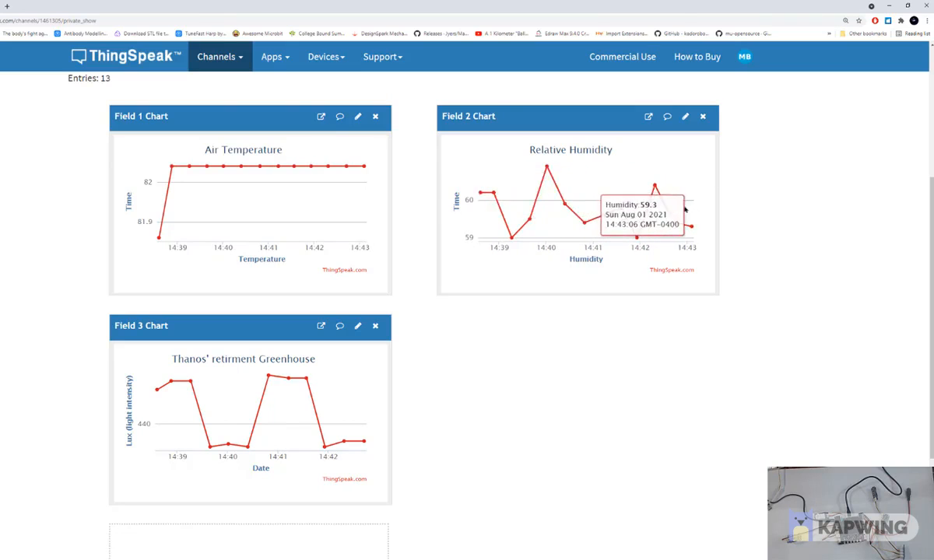
click(686, 117)
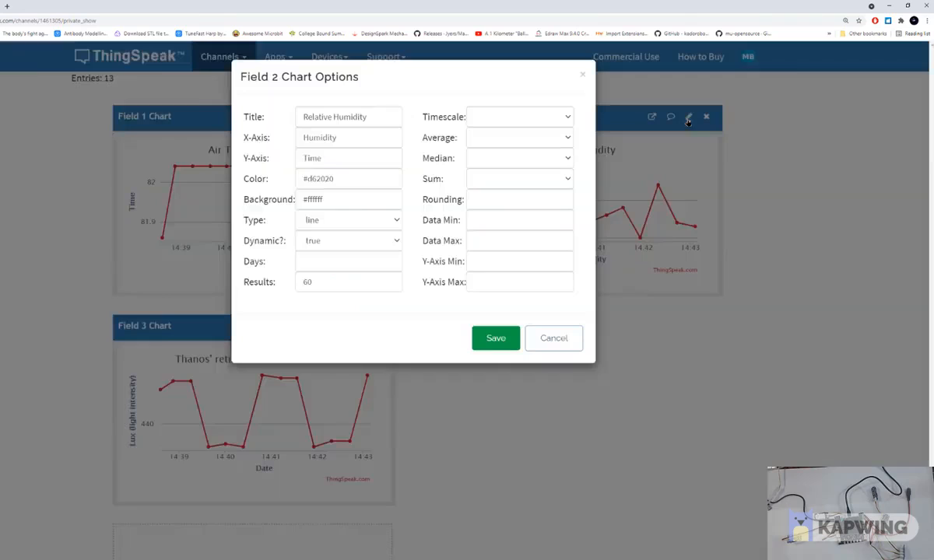
click(486, 262)
text(30)
click(483, 278)
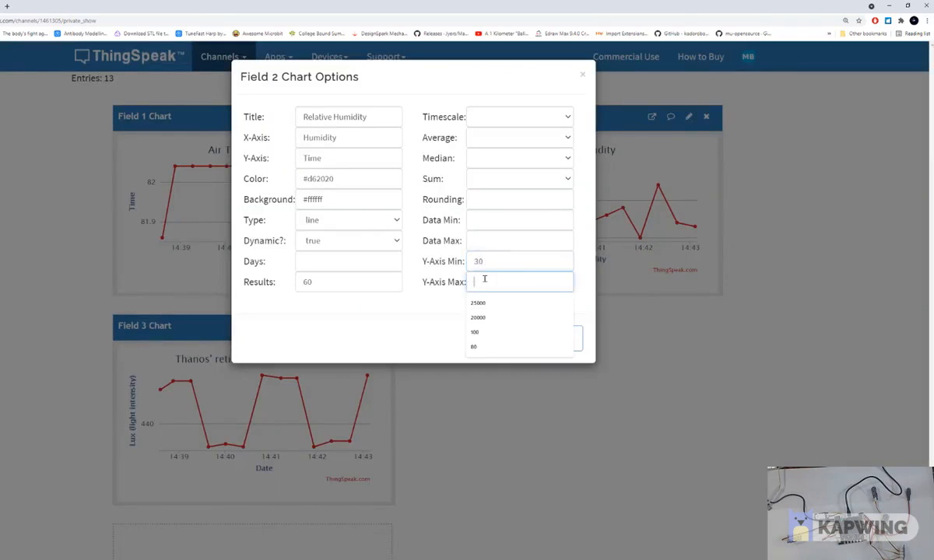
text(80)
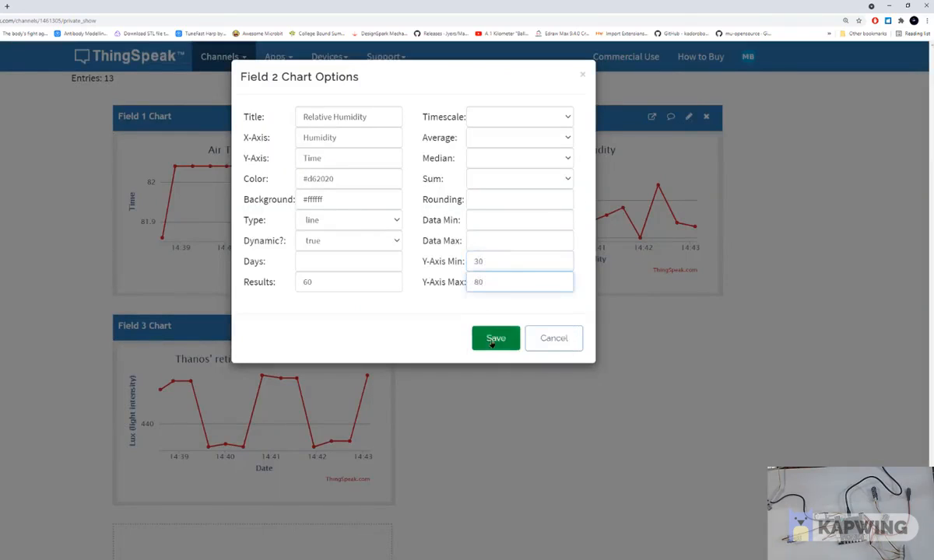
click(494, 340)
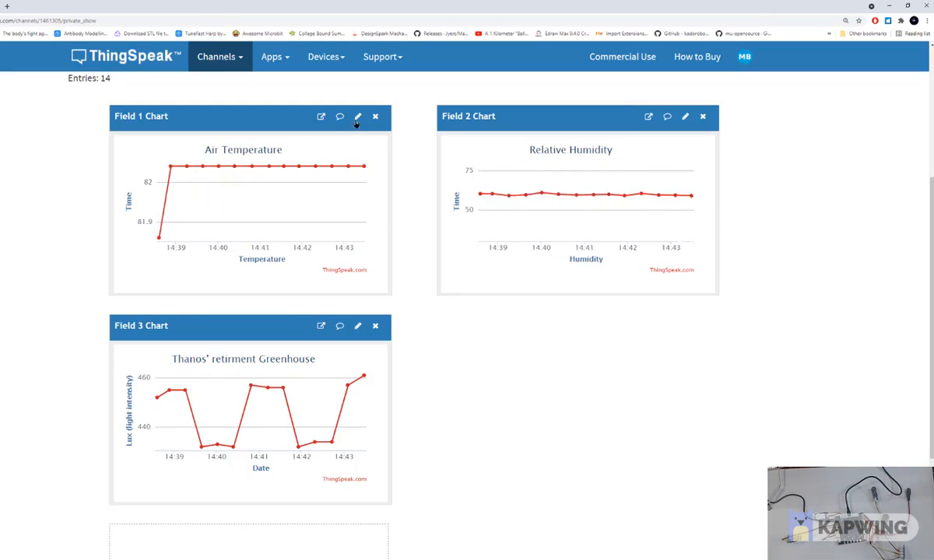
click(357, 116)
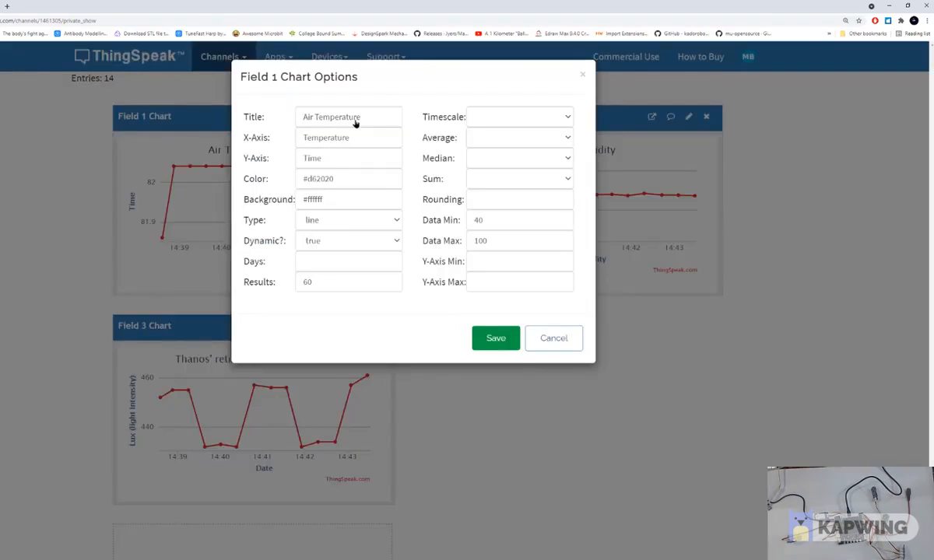
double_click(489, 222)
key(BackSpace)
double_click(473, 240)
key(BackSpace)
click(478, 263)
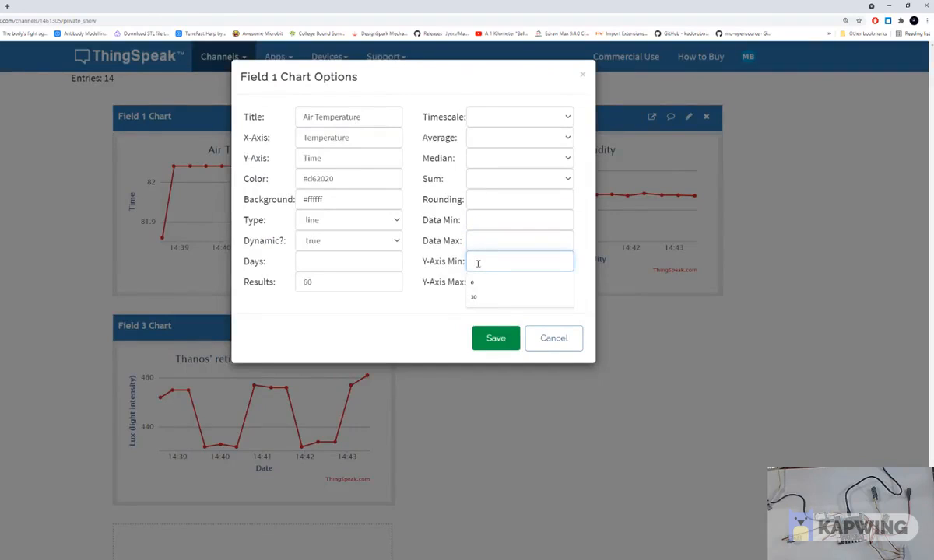
text(40)
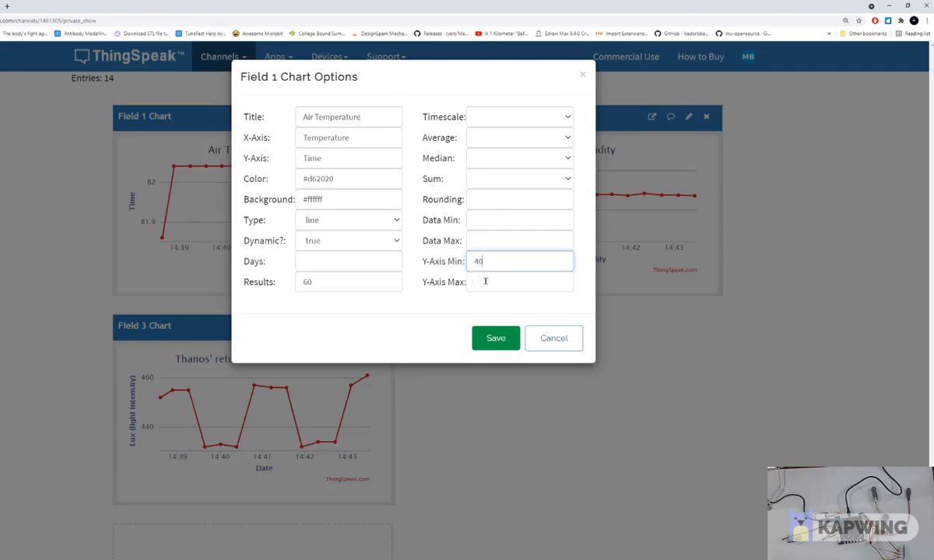
click(485, 281)
text(11)
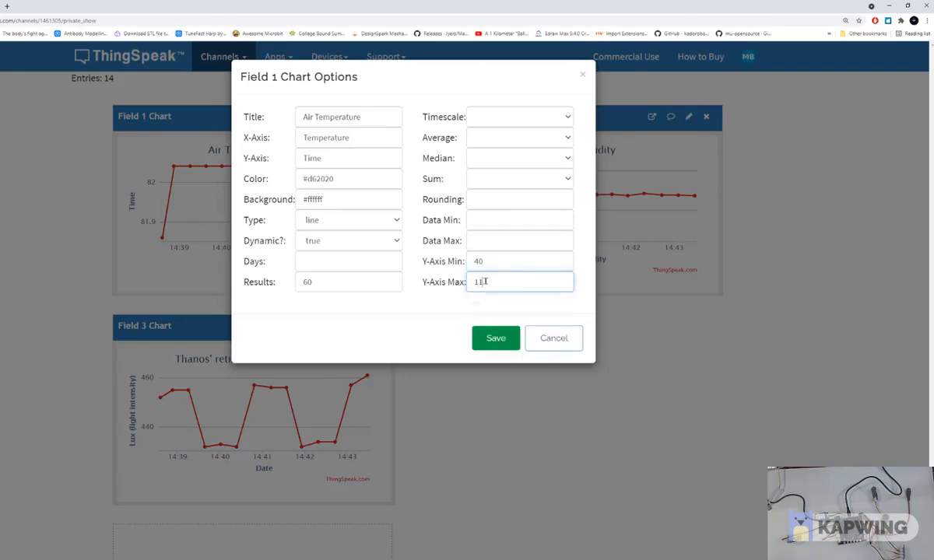
key(Print)
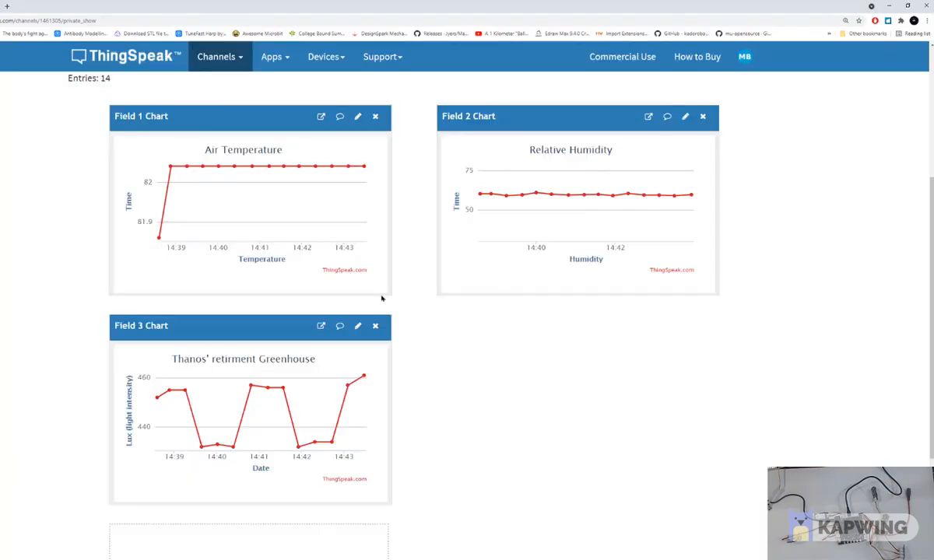
Step: Clear the data minimum and data maximum in the Field 1 chart options
click(357, 116)
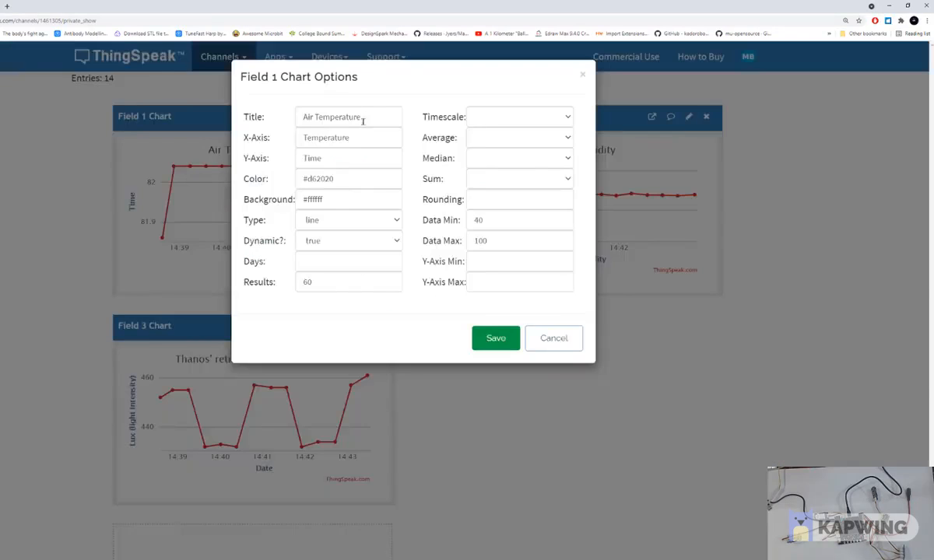
click(484, 260)
key(BackSpace)
drag(497, 221, 455, 240)
key(BackSpace)
Step: Set the Field 1 chart's Y-axis minimum to 40 and maximum to 105, and save the options
click(489, 261)
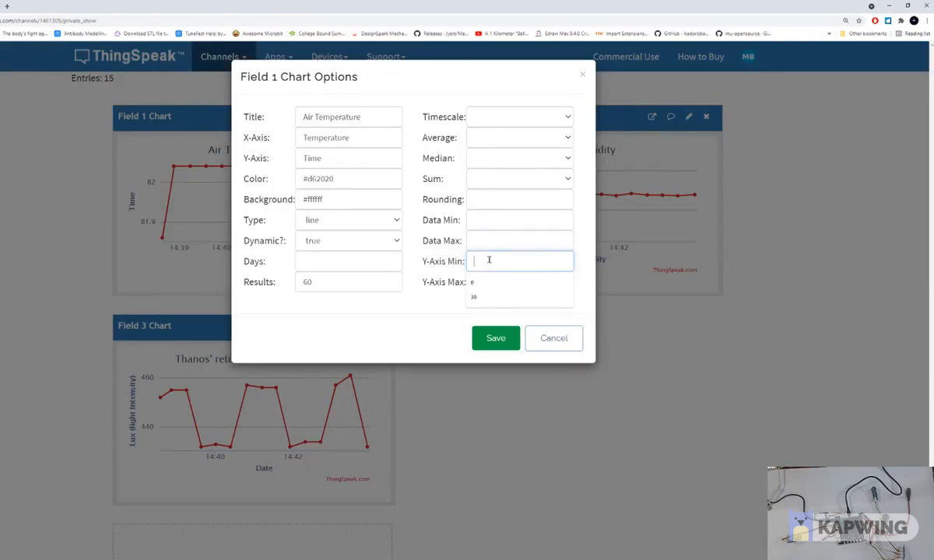
text(40)
click(489, 282)
text(105)
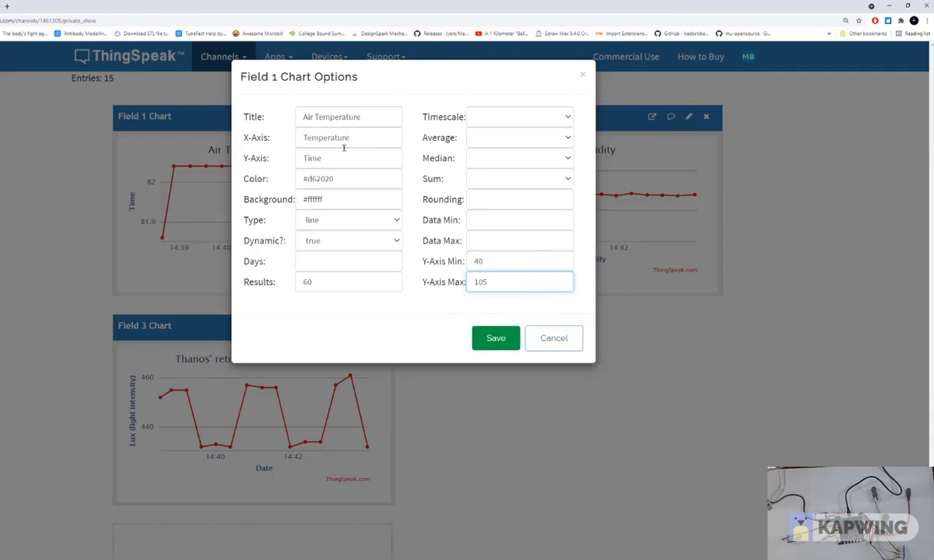
click(495, 338)
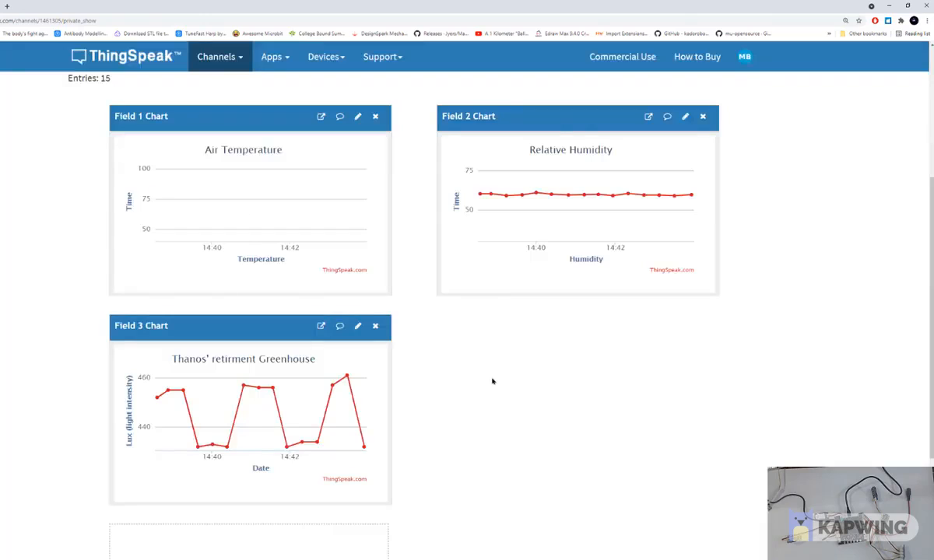
Step: Title the Field 3 chart Lux Value, with Light Intensity as the X-axis label and Time as the Y-axis label
mouse_move(163, 192)
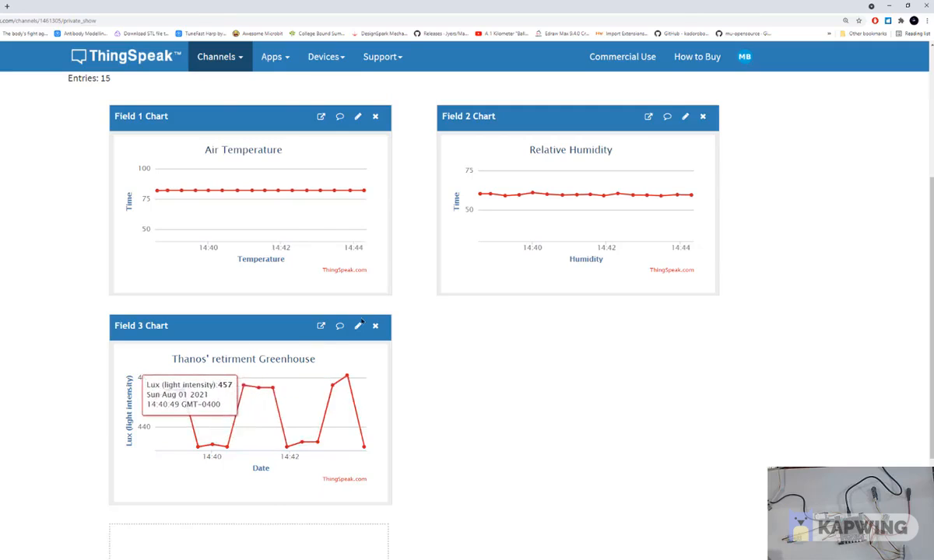
click(357, 325)
click(333, 115)
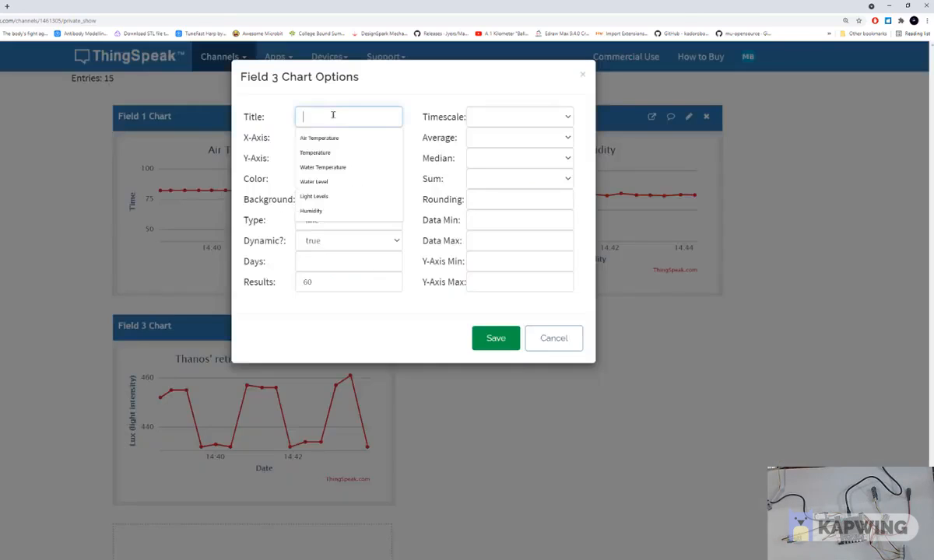
text(Lux V)
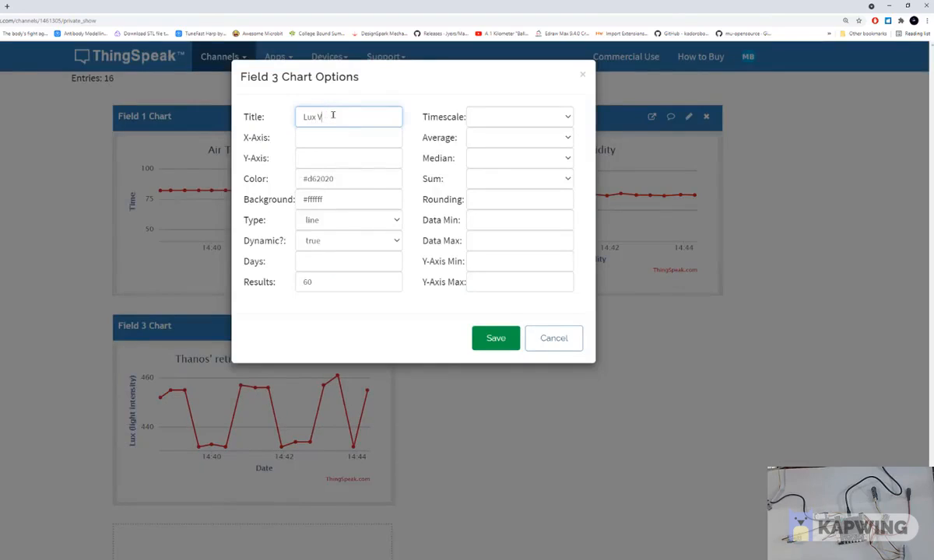
text(alue)
click(327, 139)
text(Light Inte)
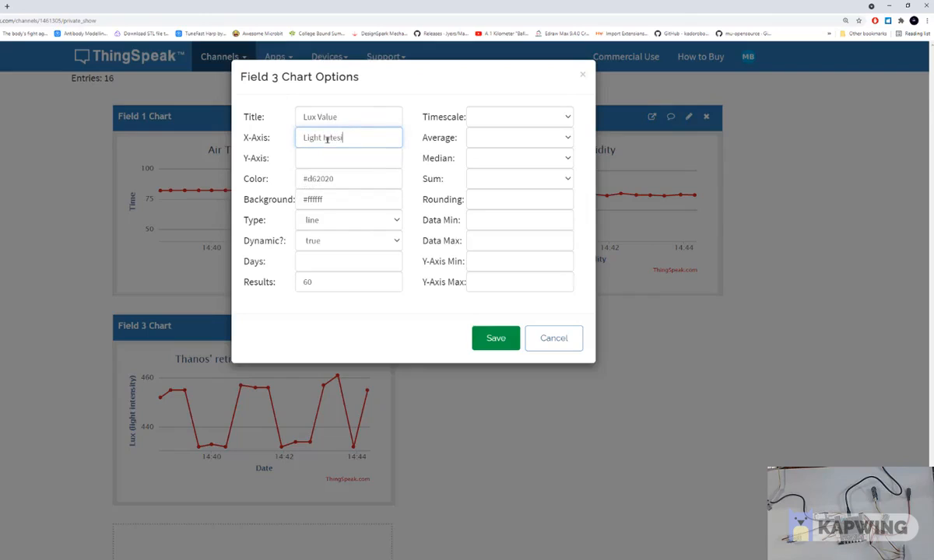
text(nsity)
click(313, 160)
text(Time)
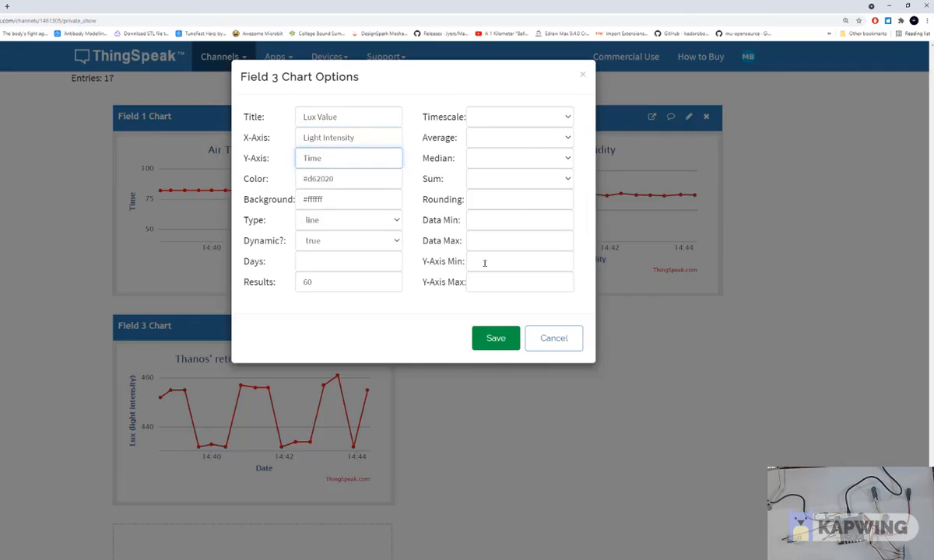
Step: Set the Field 3 chart's Y-axis minimum to 500 and maximum to 6000, and save the chart options
click(484, 263)
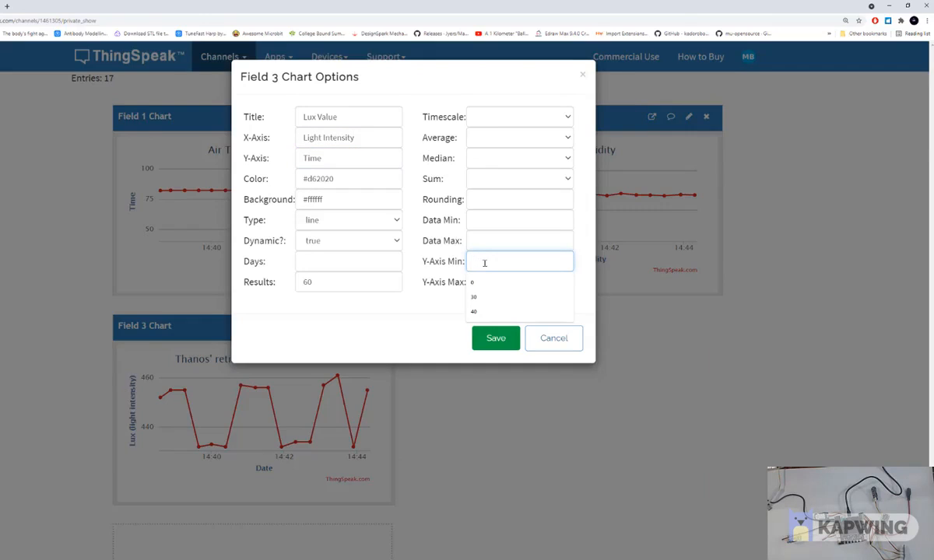
text(500)
click(498, 282)
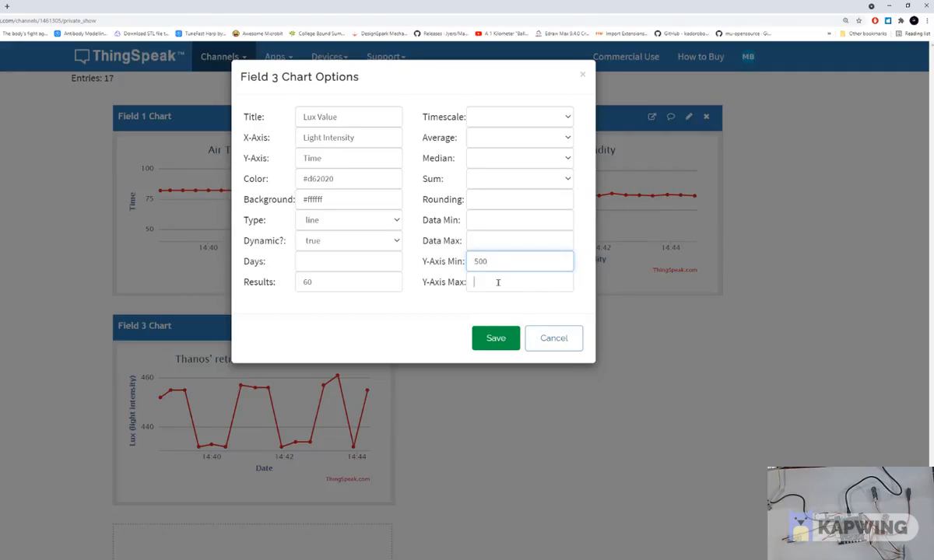
text(6000)
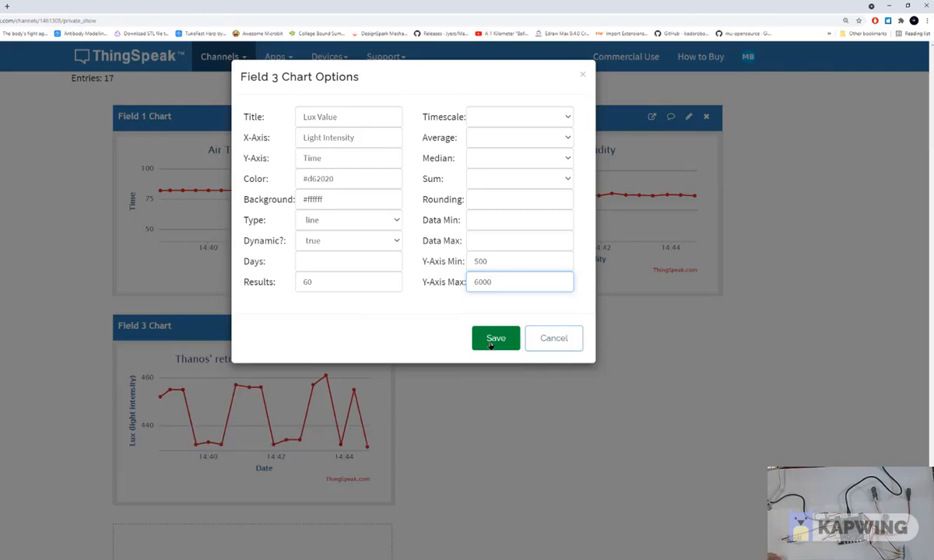
click(495, 347)
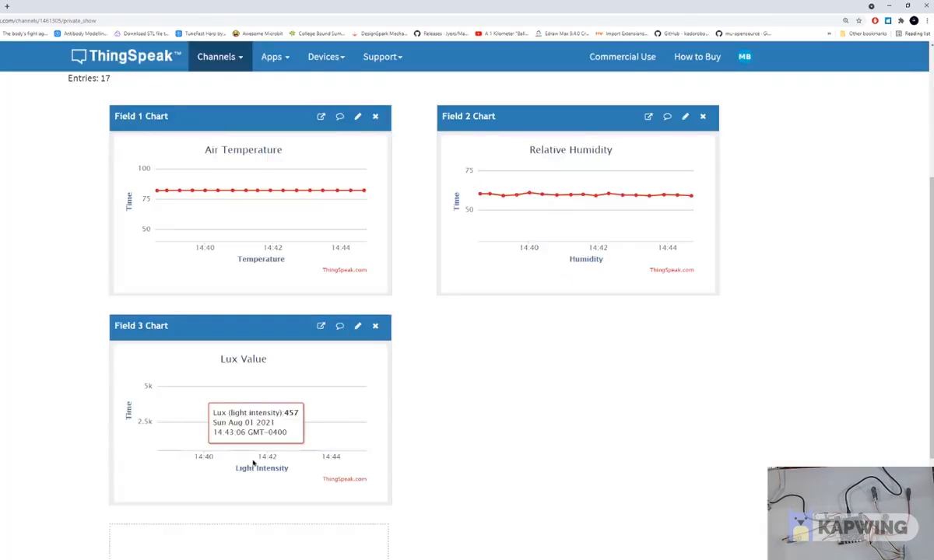
Step: Clear the Y-axis minimum and maximum of the Field 3 chart and save the chart options
click(358, 325)
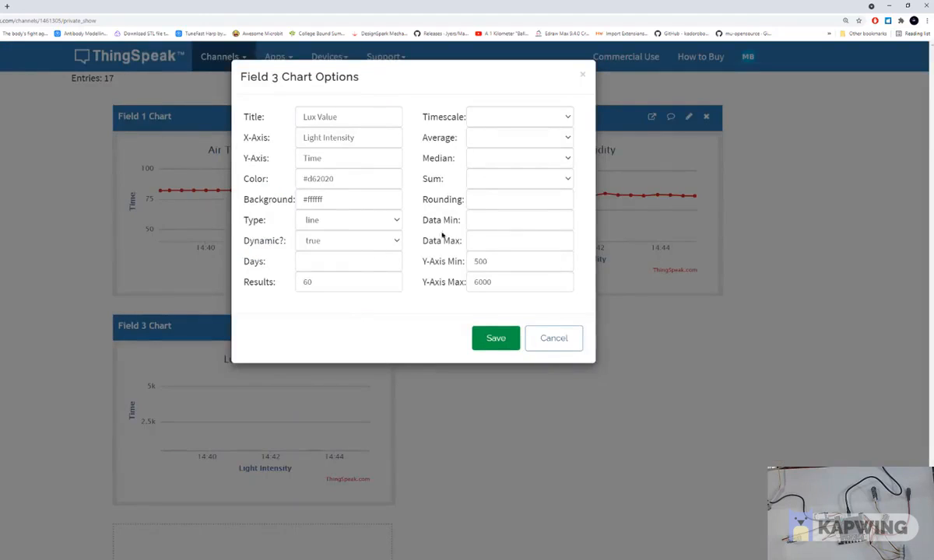
drag(523, 278, 408, 278)
key(BackSpace)
drag(505, 262, 471, 261)
key(BackSpace)
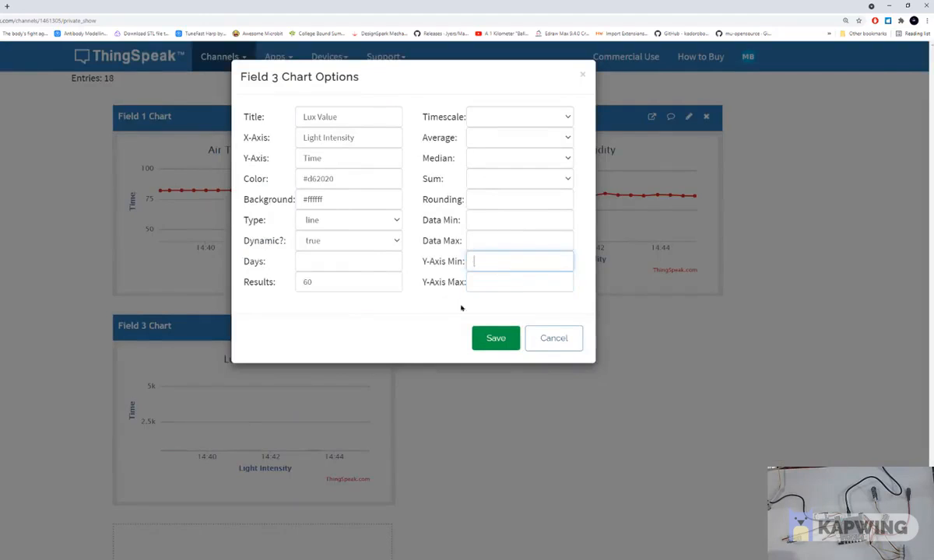
click(495, 338)
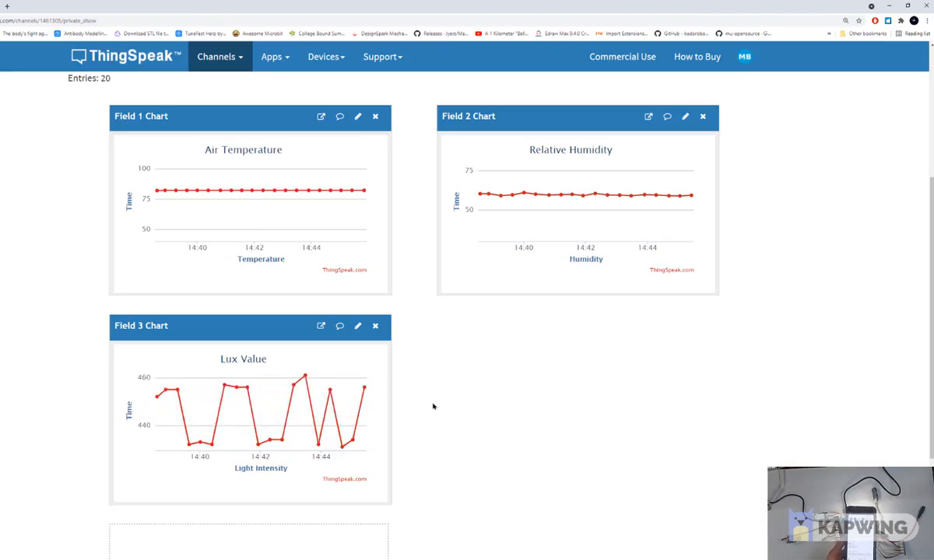
Step: Examine the latest light intensity readings in the Lux Value chart
mouse_move(364, 383)
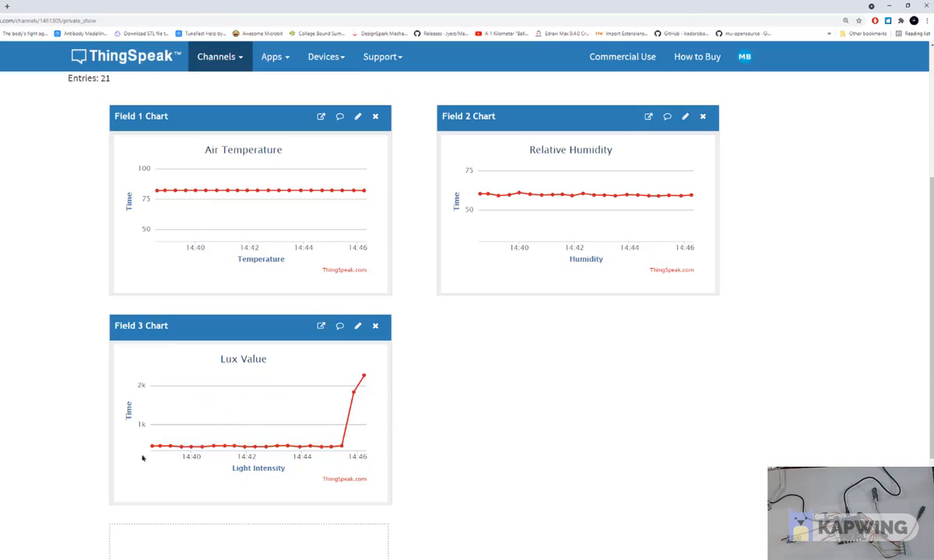
mouse_move(351, 438)
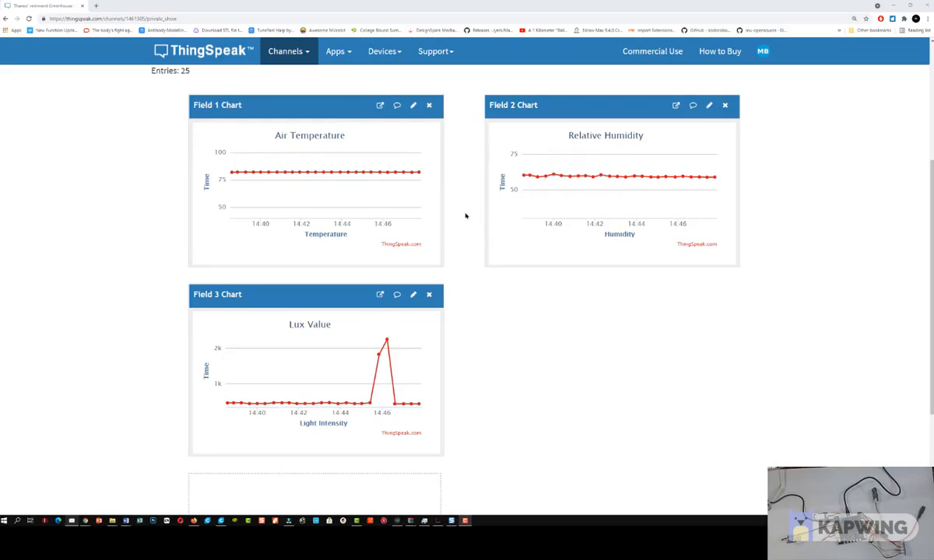
scroll(465, 217, down, 1)
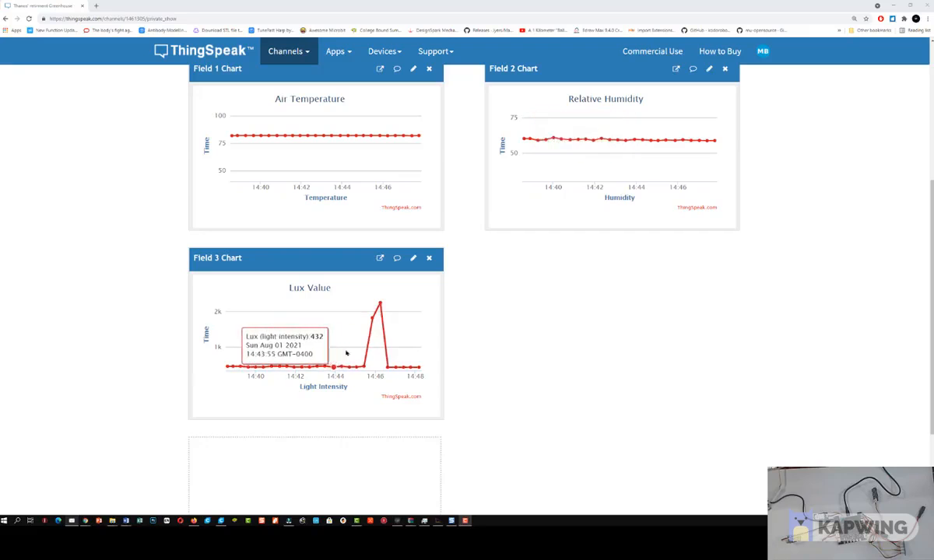
Step: View the channel's public page and select its full web address
scroll(382, 343, up, 3)
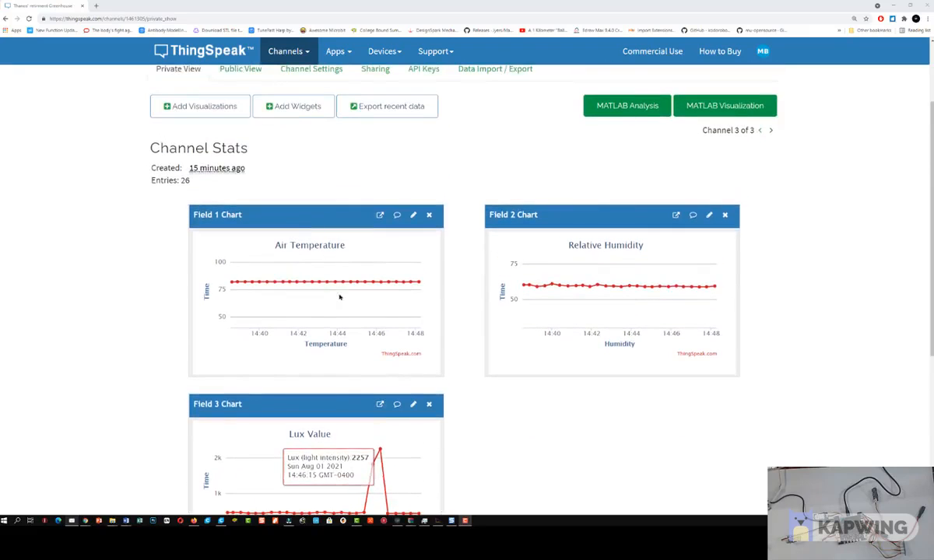
scroll(325, 173, up, 2)
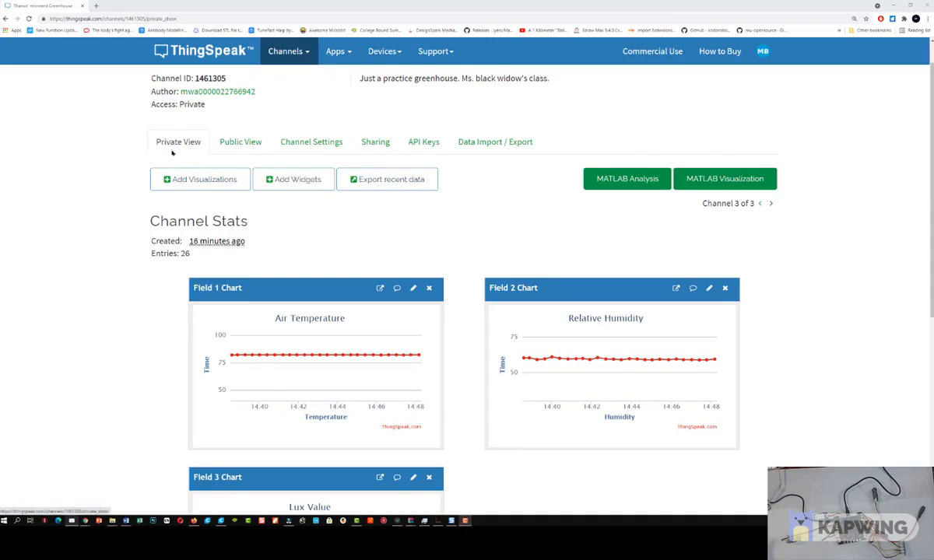
click(228, 147)
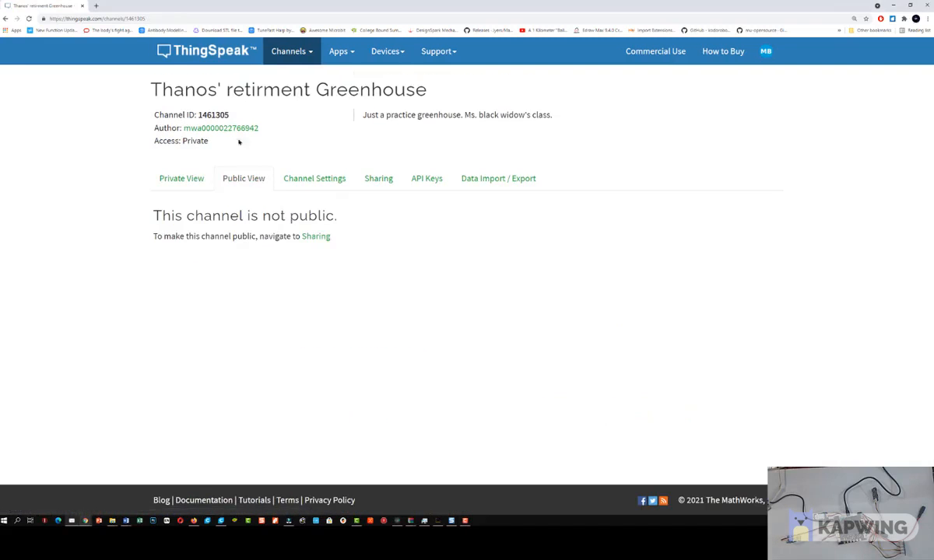
click(132, 19)
double_click(132, 18)
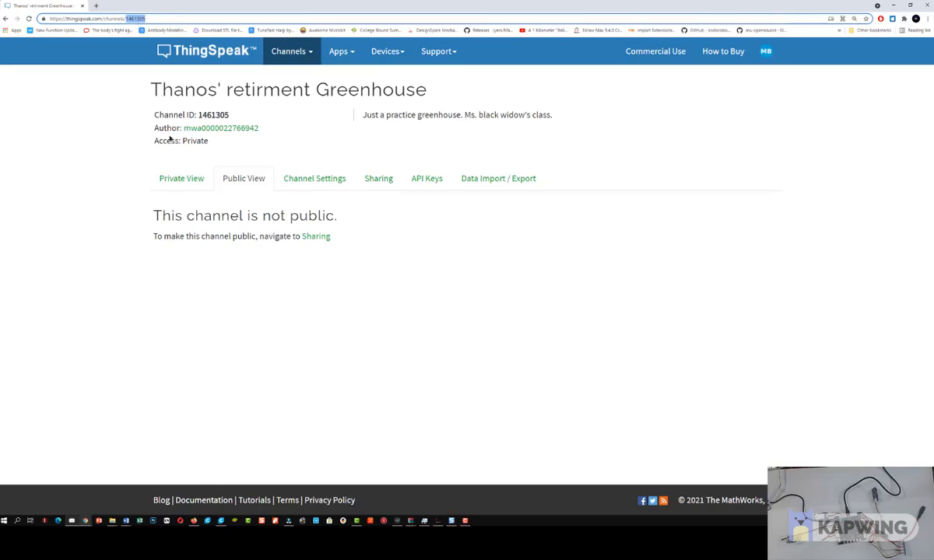
drag(147, 18, 35, 17)
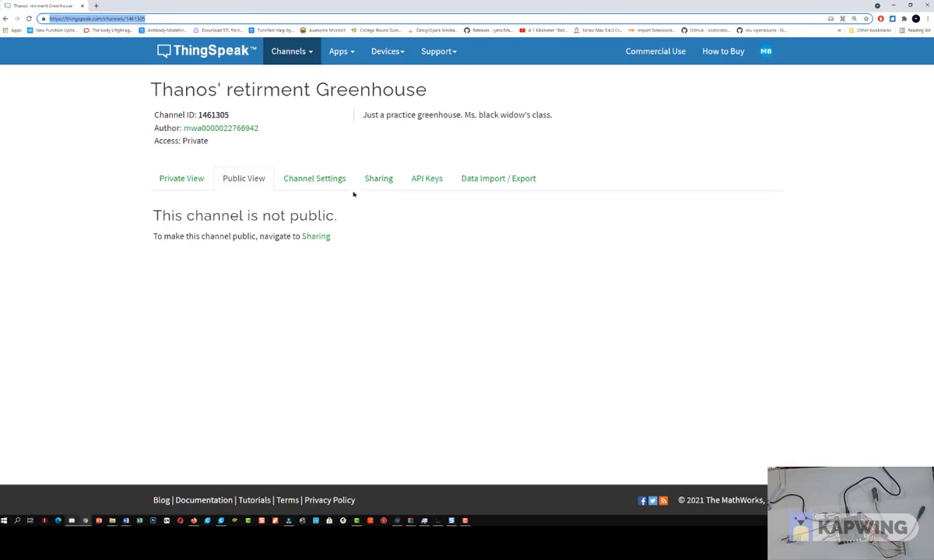
Step: Share the channel view with everyone and check the charts in the channel's public view
click(375, 183)
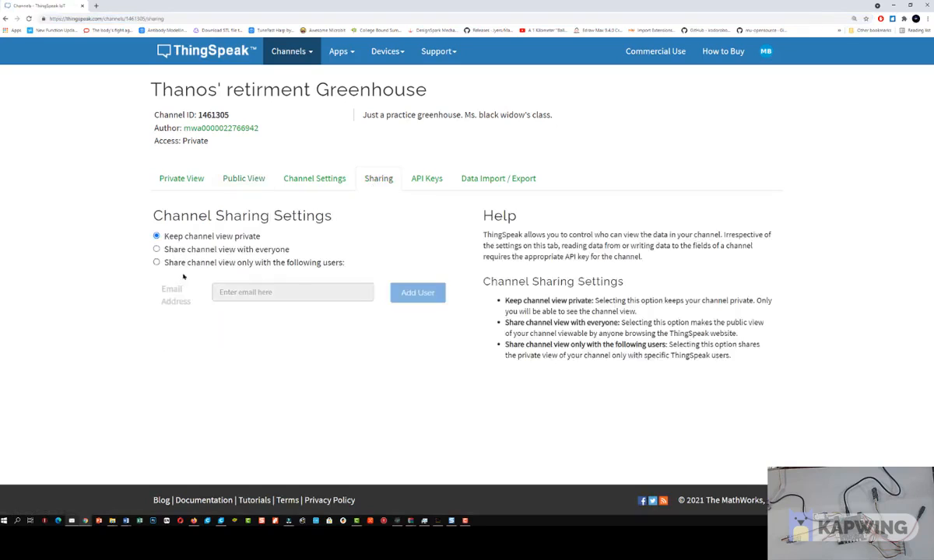
click(158, 250)
click(234, 182)
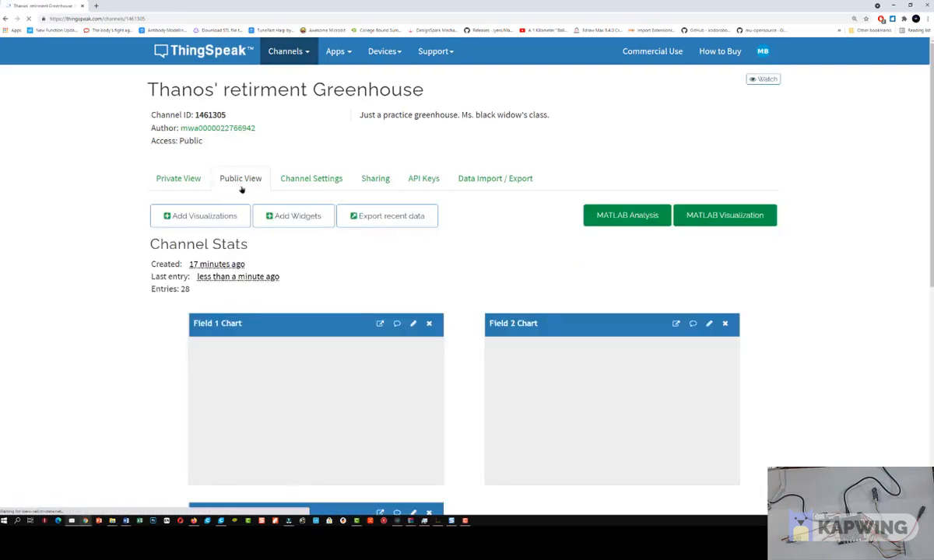
scroll(444, 286, down, 2)
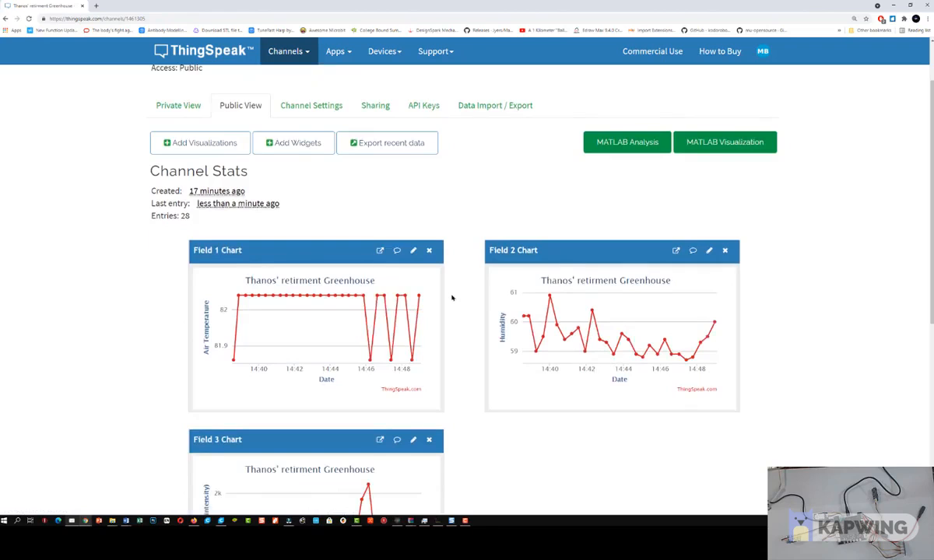
scroll(452, 298, down, 3)
scroll(455, 300, up, 4)
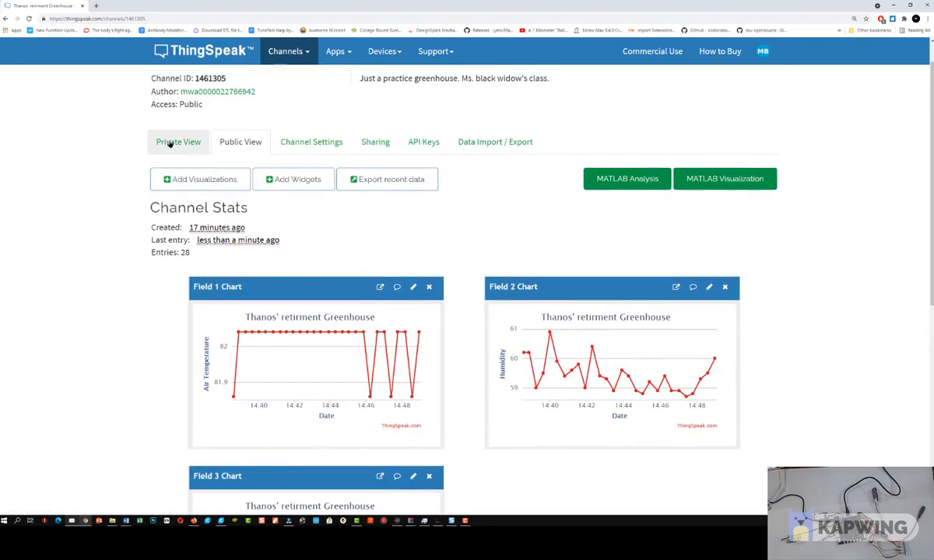
Step: Return to the channel's private view and start adding a Gauge widget there
click(169, 143)
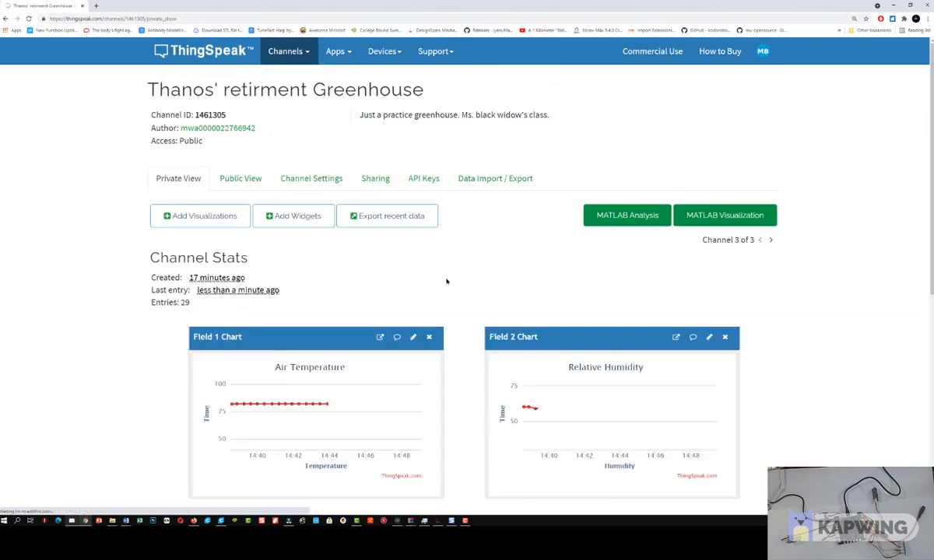
scroll(445, 278, down, 3)
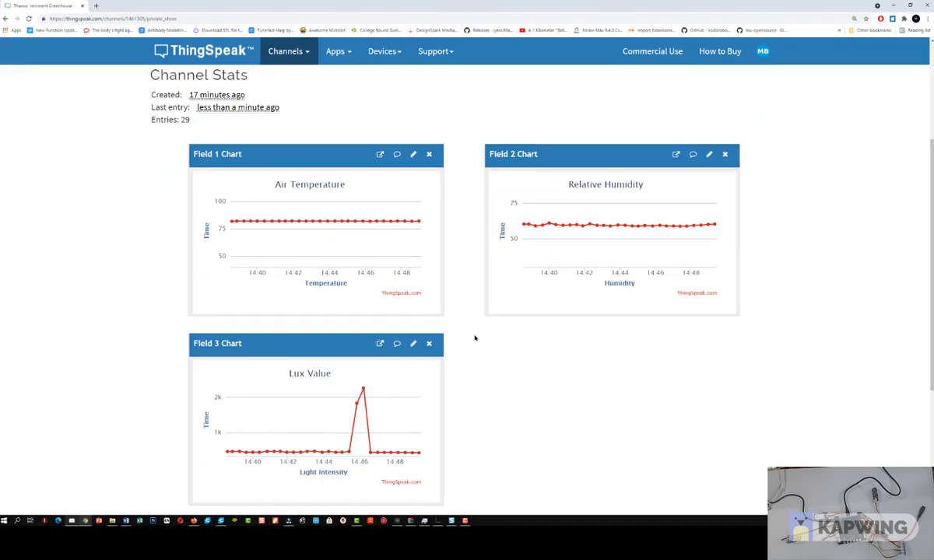
scroll(465, 338, up, 1)
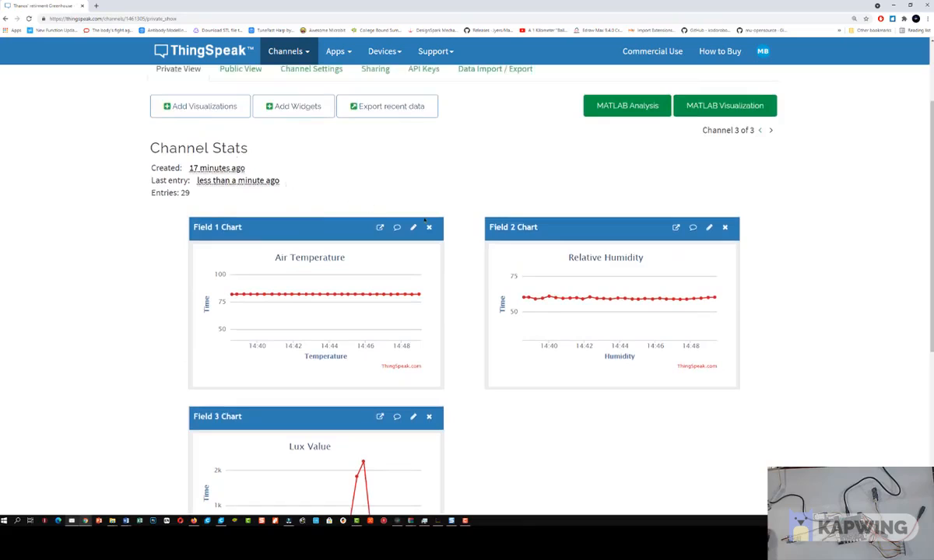
scroll(459, 227, up, 1)
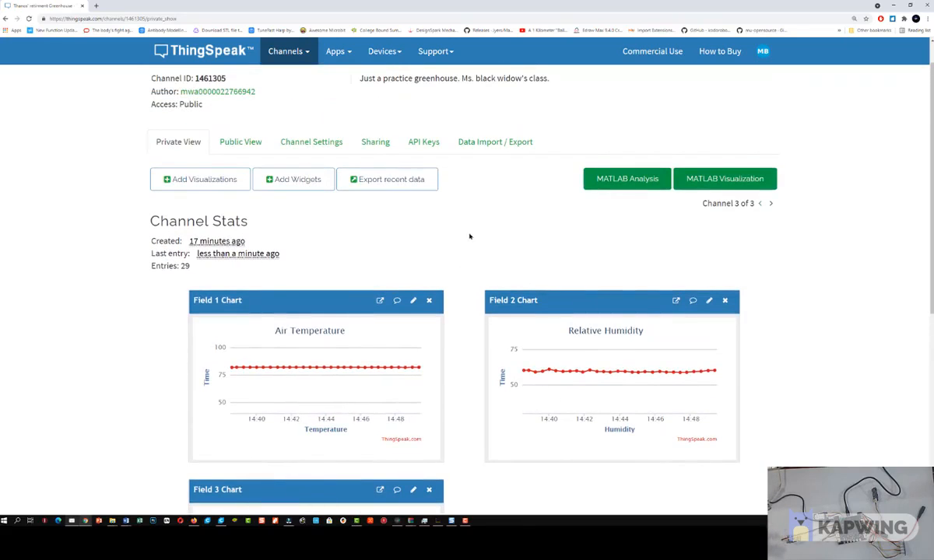
click(274, 182)
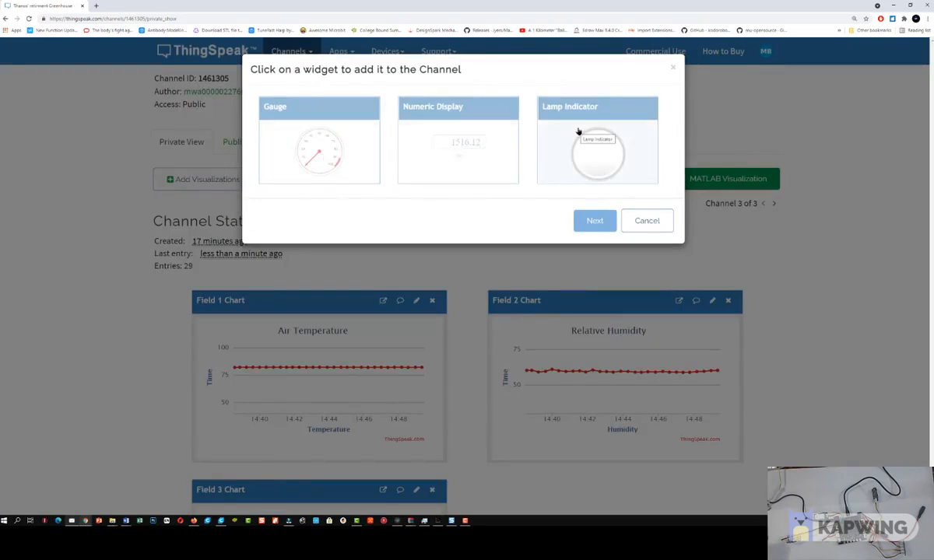
click(314, 136)
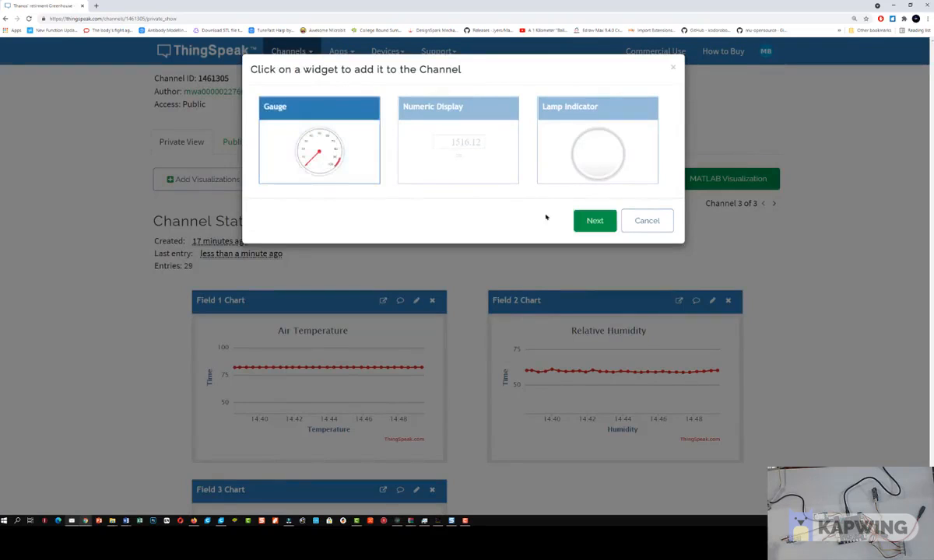
click(586, 221)
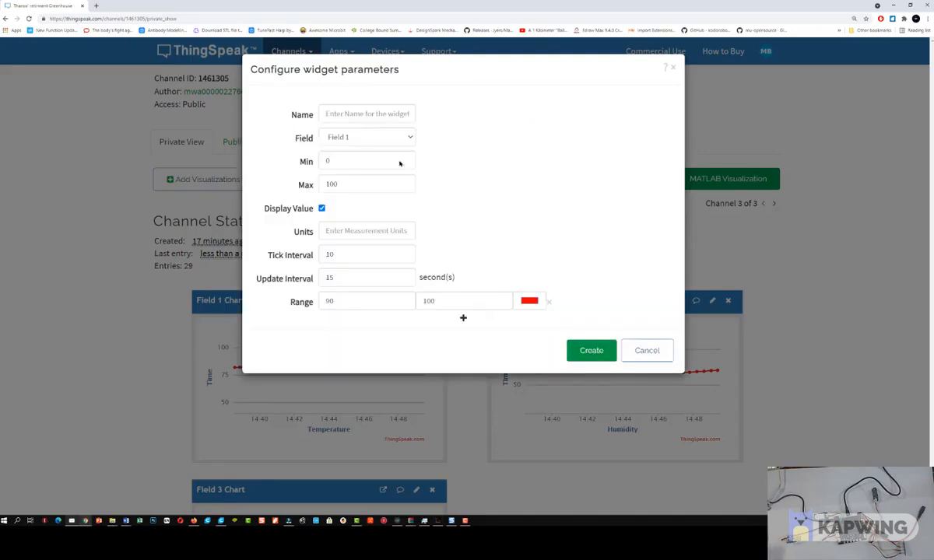
Step: Name the gauge Temperature and set its minimum to 40, maximum to 110 and units to F
click(354, 113)
text(Temperature)
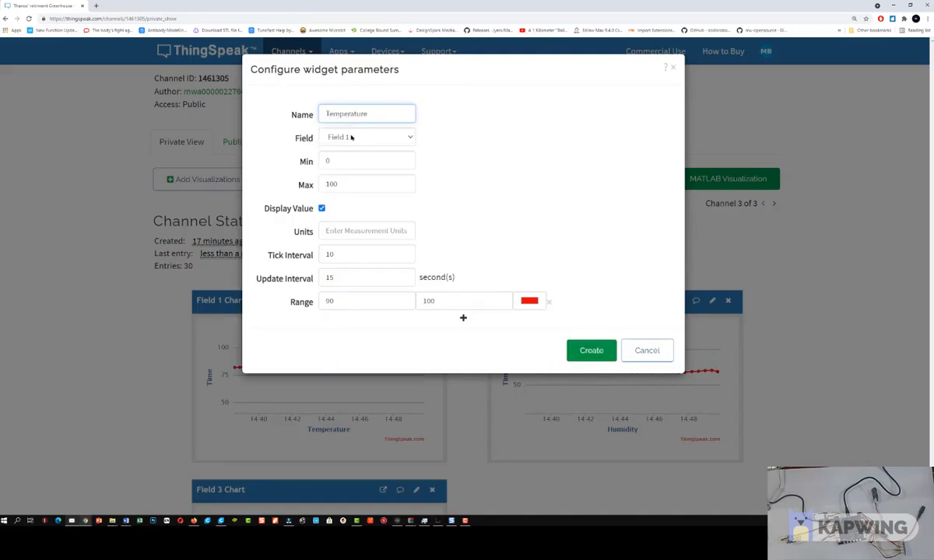
double_click(343, 165)
double_click(368, 183)
text(110)
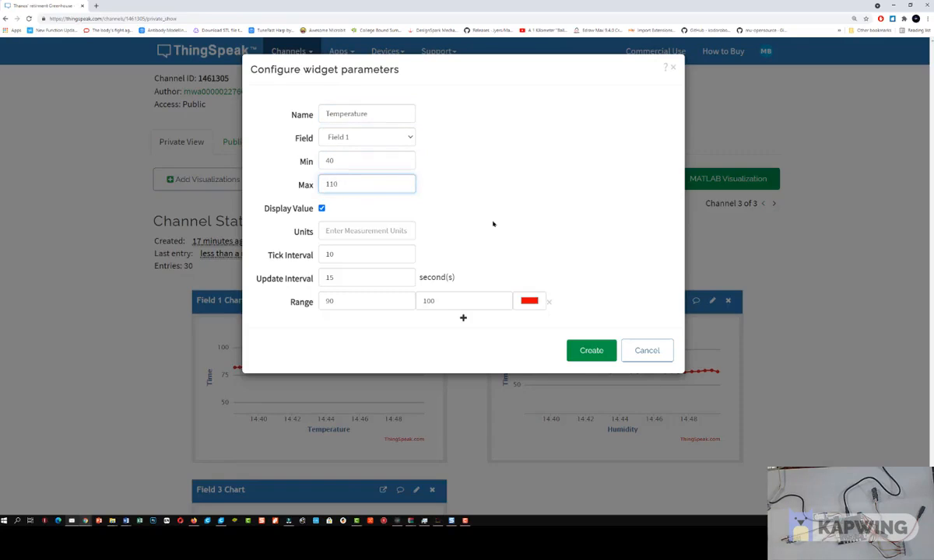
click(369, 227)
text(F)
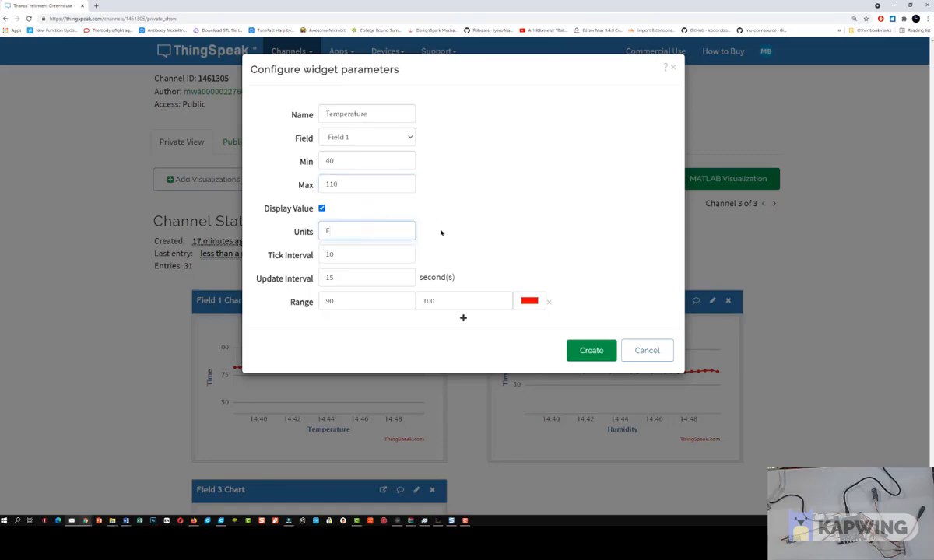
click(442, 233)
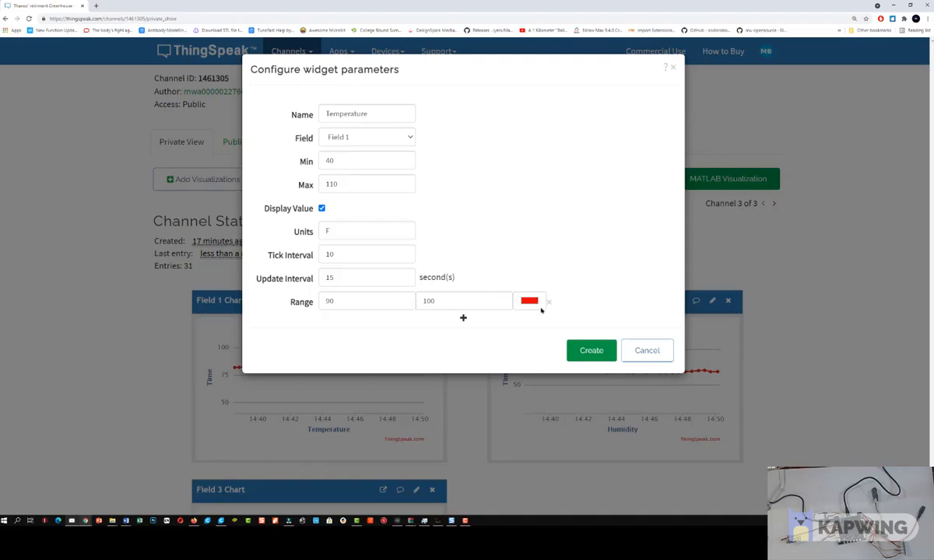
Step: Lower the start of the gauge's red range to 80
click(404, 305)
click(403, 305)
click(403, 305)
click(403, 305)
click(403, 305)
click(403, 305)
click(403, 305)
click(403, 305)
click(403, 305)
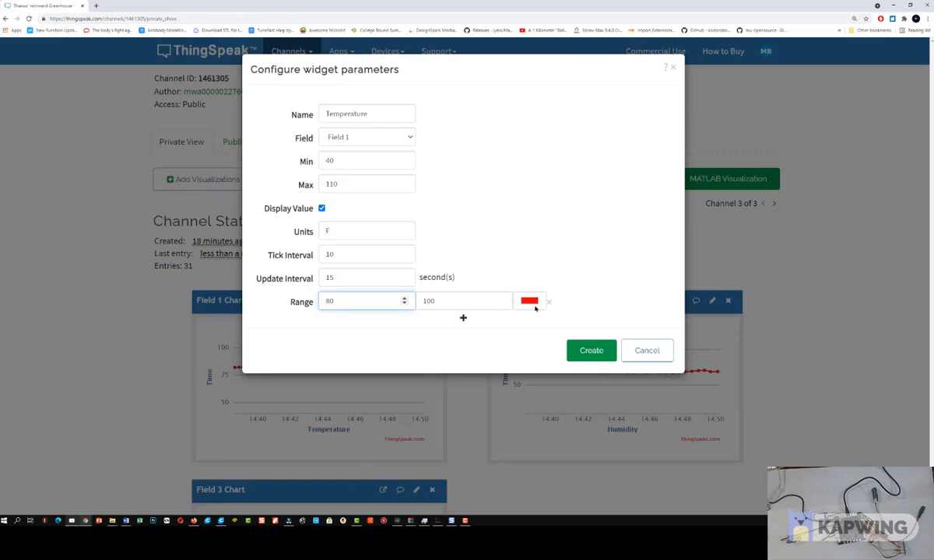
Step: Add a second gauge range from 70 to 80 and colour it yellow
click(463, 318)
drag(340, 320, 315, 325)
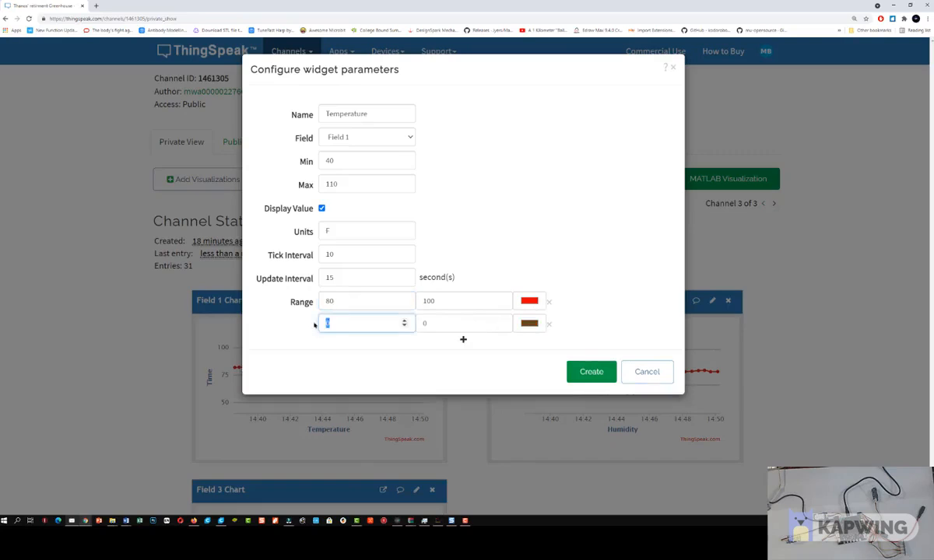
key(Tab)
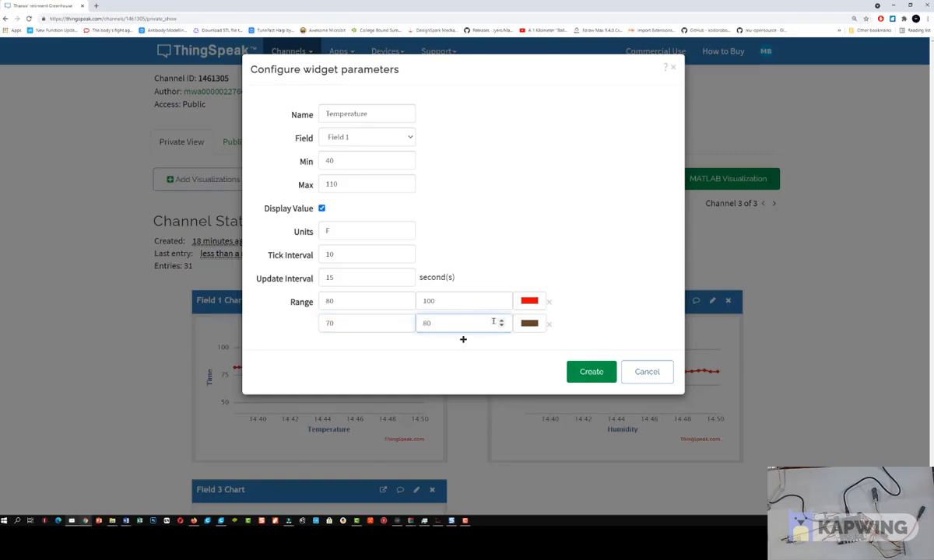
click(530, 323)
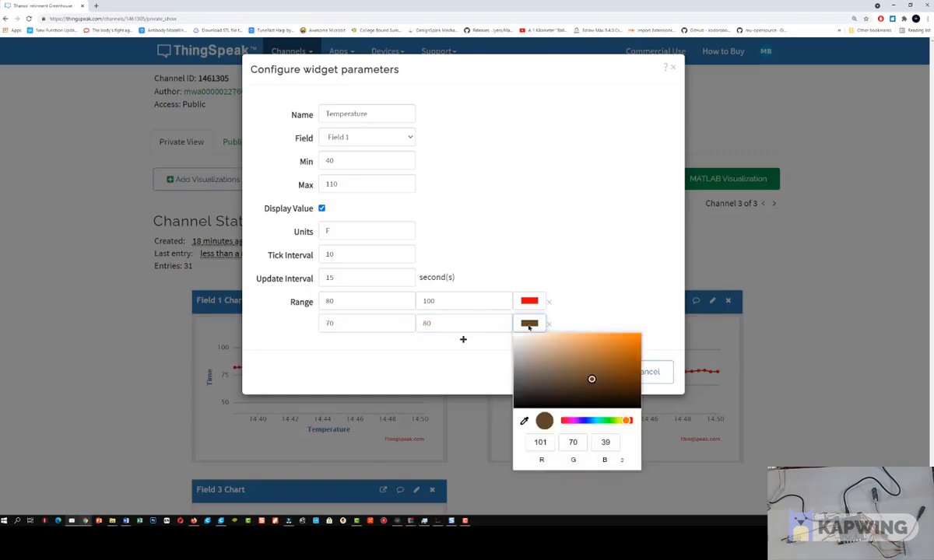
click(620, 421)
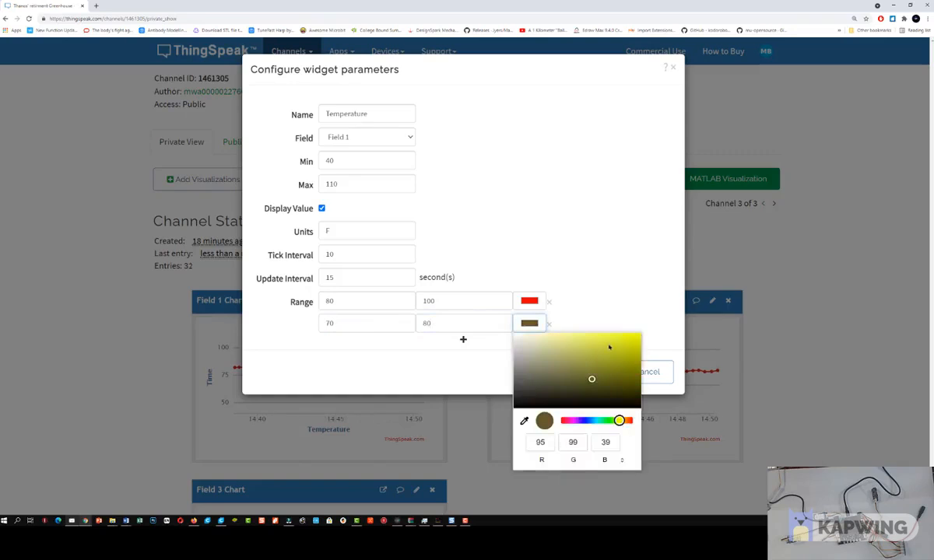
click(608, 338)
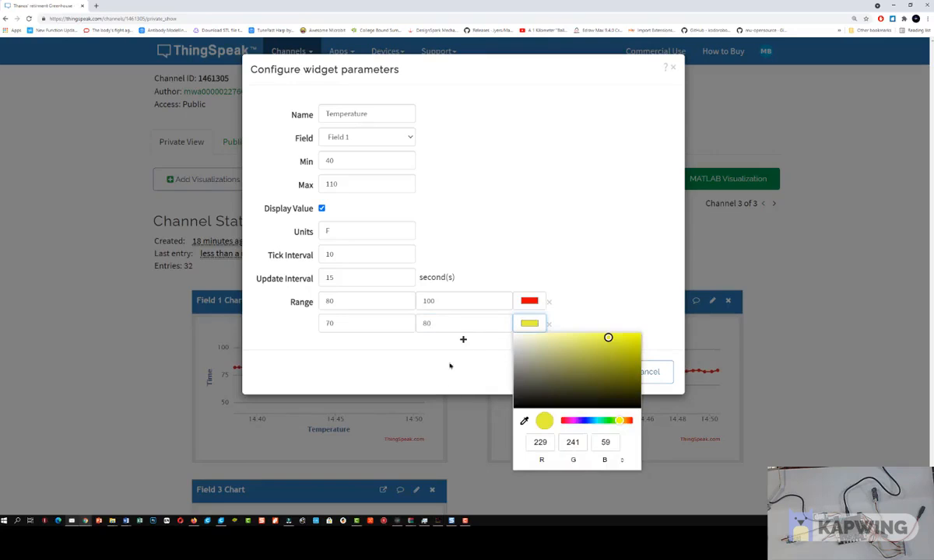
Step: Add a third gauge range from 40 to 70 and colour it bright green
click(463, 340)
click(355, 344)
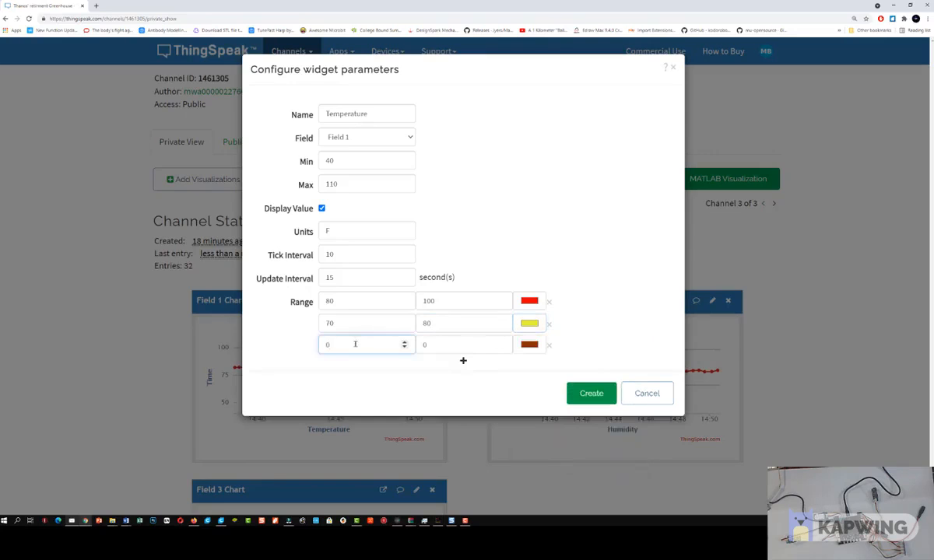
text(40)
key(Tab)
text(70)
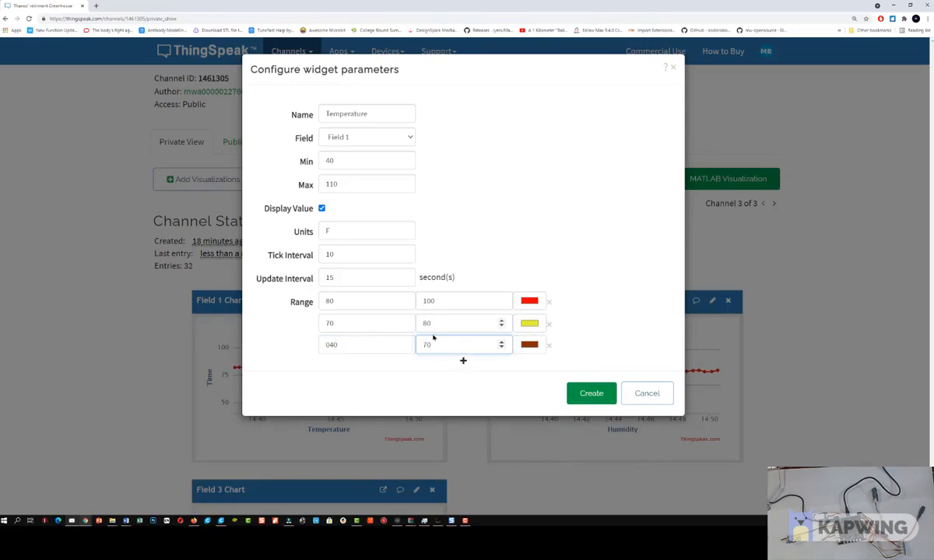
click(529, 344)
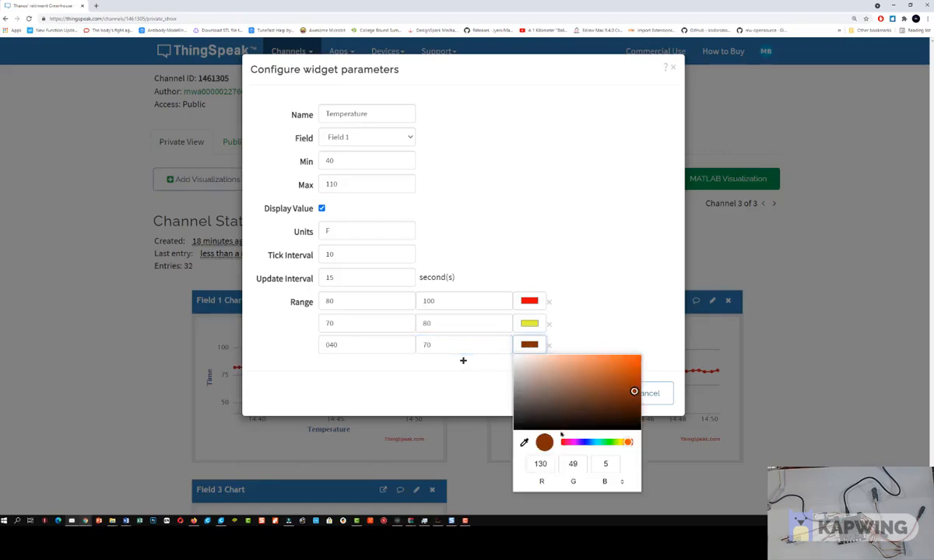
click(607, 442)
drag(632, 388, 639, 358)
click(586, 303)
Step: Remove the leading zero from the green range's start value and create the Temperature gauge
double_click(325, 345)
click(332, 344)
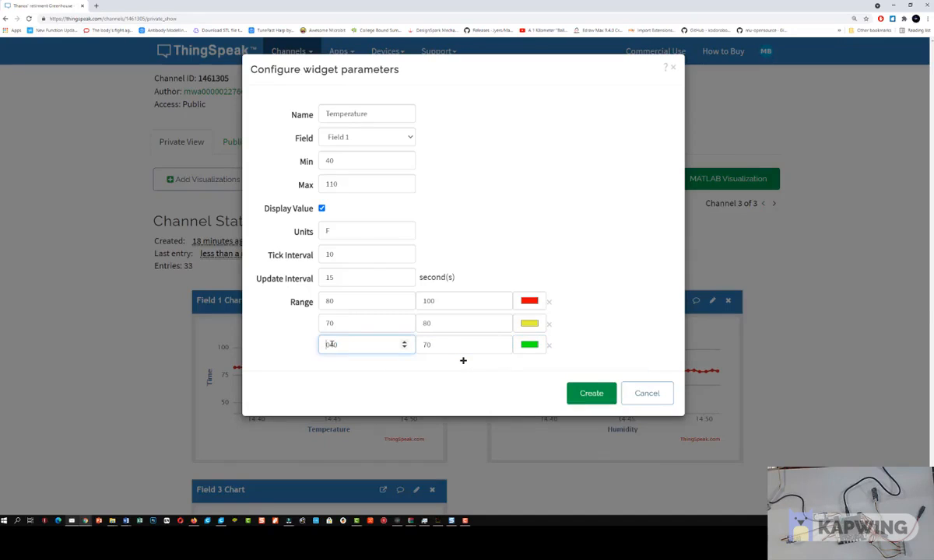
key(BackSpace)
click(589, 394)
scroll(459, 304, down, 2)
scroll(463, 313, down, 4)
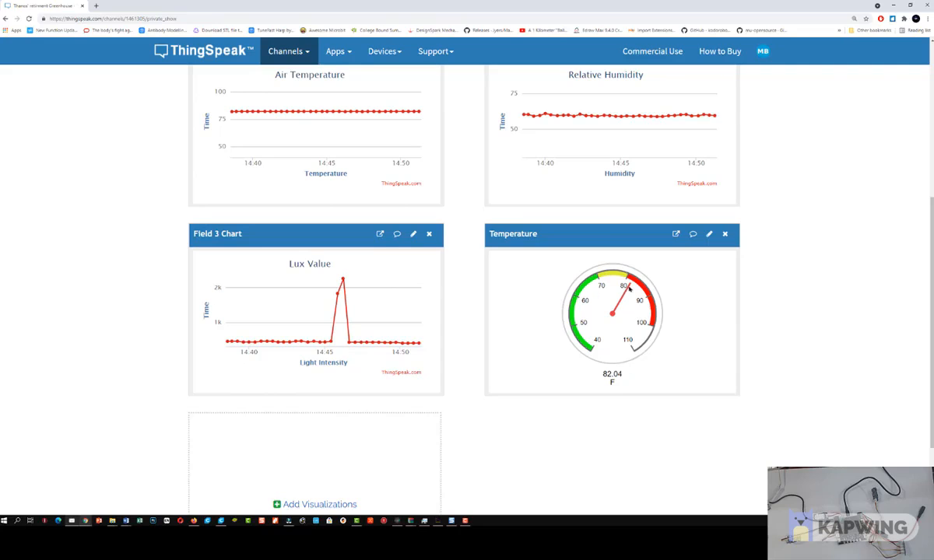
scroll(459, 293, up, 5)
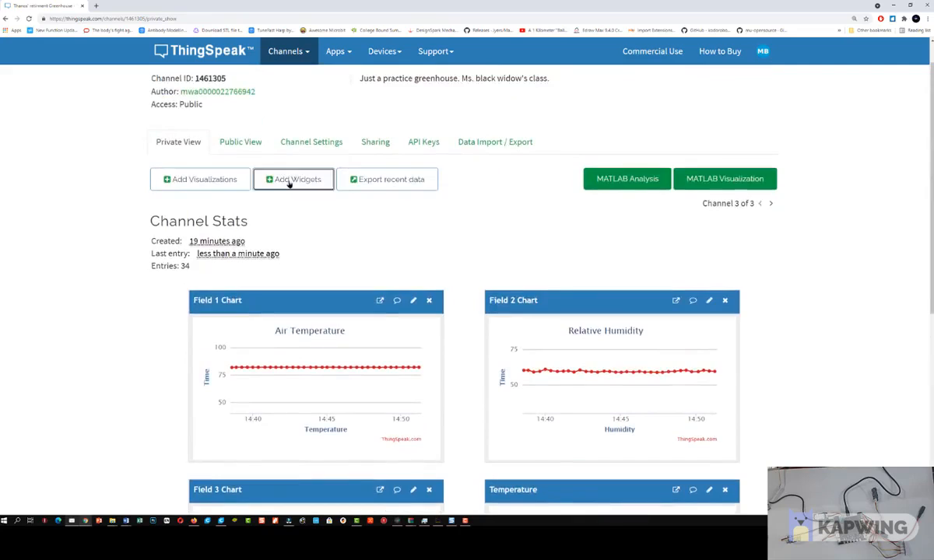
click(289, 180)
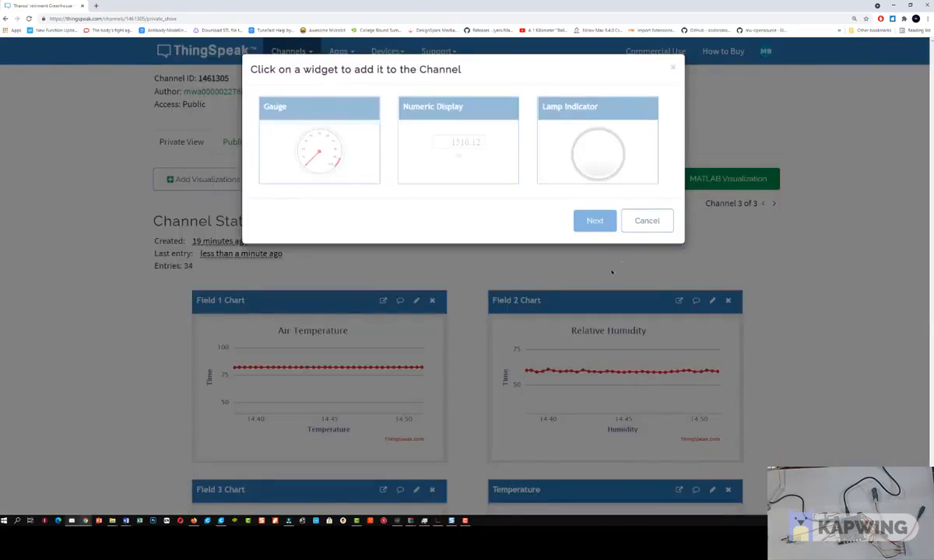
click(674, 69)
Step: Check the charts in the channel's public view and start adding a Gauge widget there
click(240, 142)
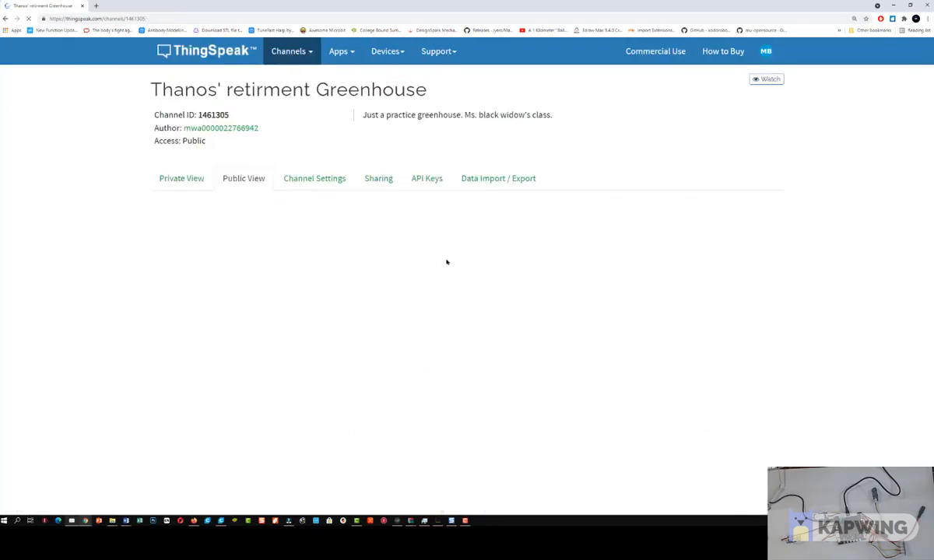
scroll(445, 263, down, 3)
scroll(560, 442, down, 2)
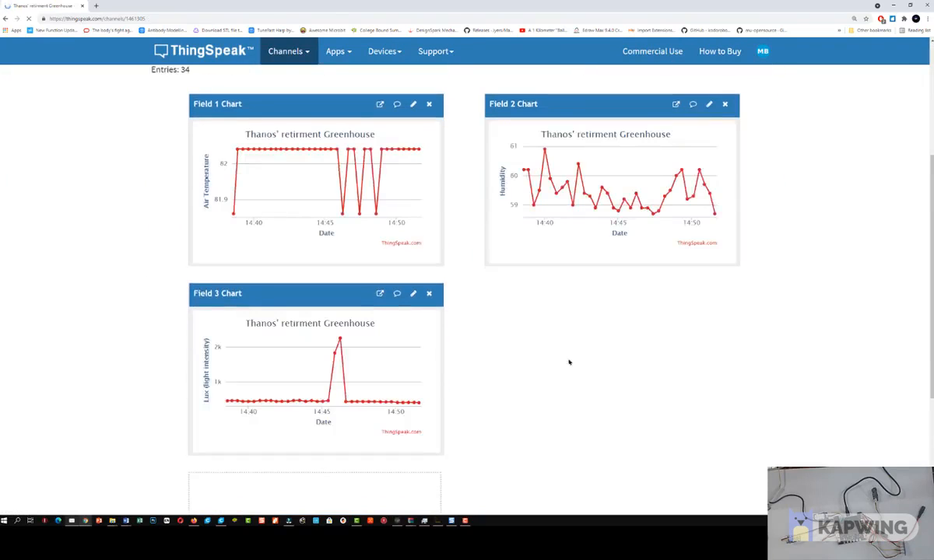
scroll(478, 317, up, 2)
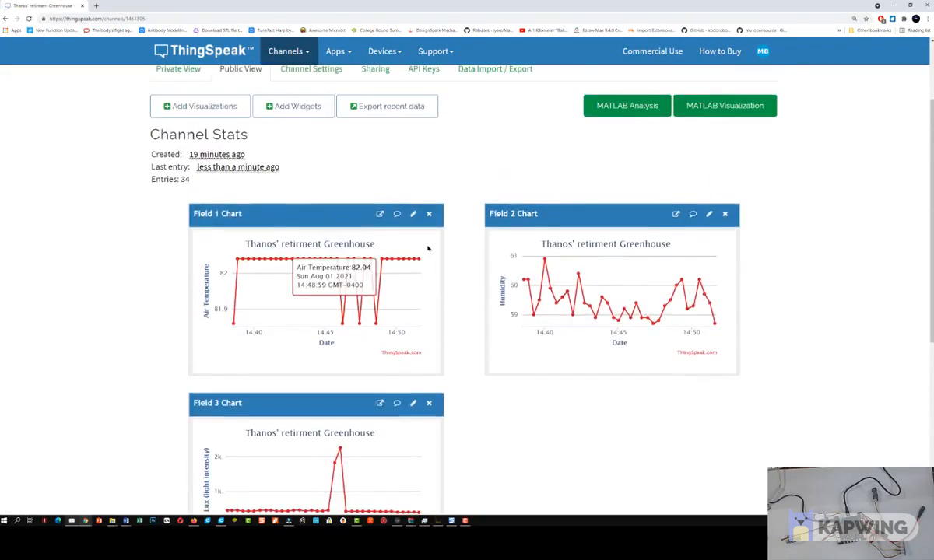
scroll(456, 264, up, 1)
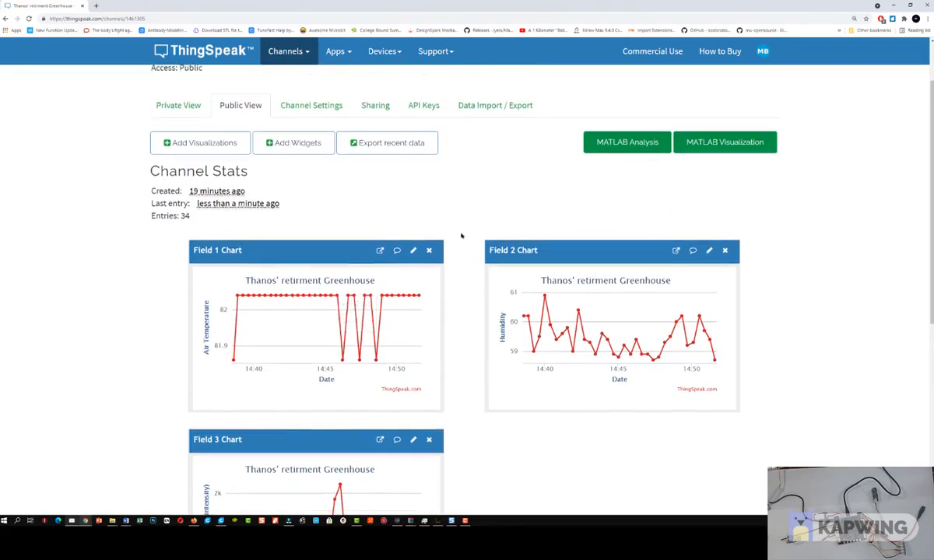
click(265, 142)
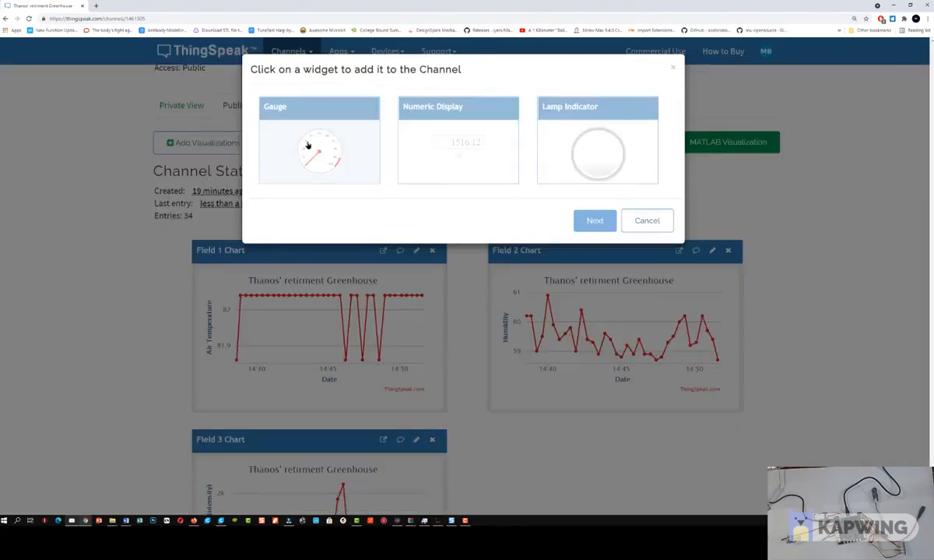
click(307, 146)
click(593, 222)
Step: Name the gauge Temperature, set its minimum to 40 and units to F, and start the red range at 80
click(366, 111)
text(Temperature)
key(Tab)
key(Tab)
text(40)
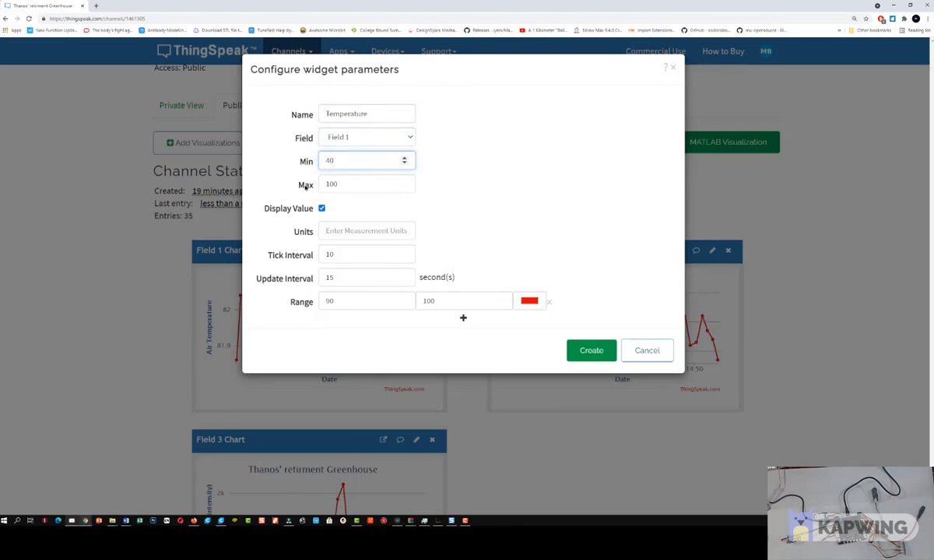
click(391, 231)
text(F)
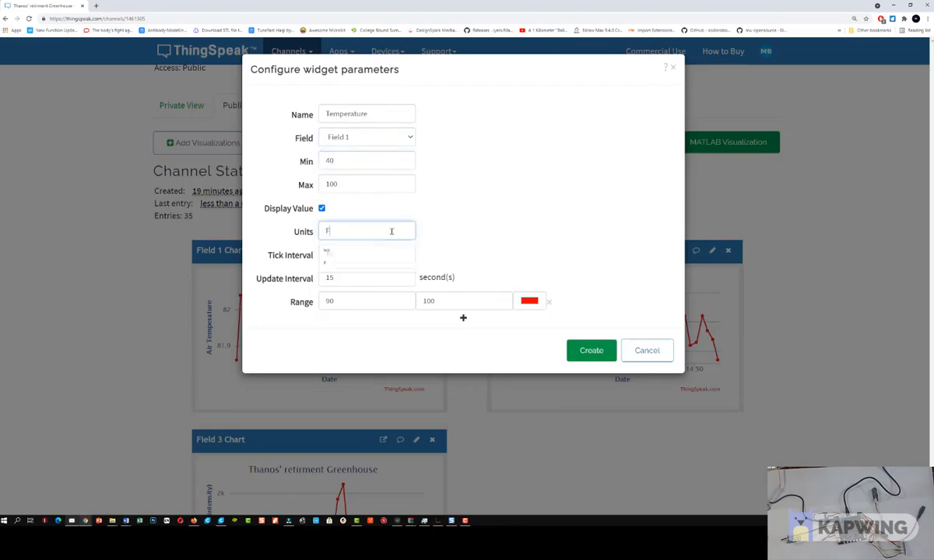
drag(388, 305, 263, 293)
text(80)
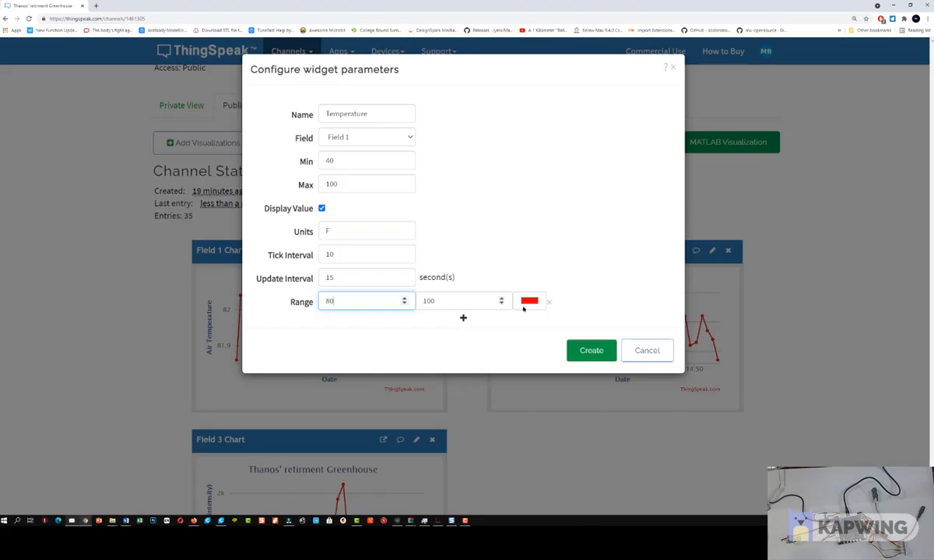
Step: Add a second range from 70 to 80 to the public view's gauge and colour it yellow
click(463, 319)
drag(374, 323, 282, 320)
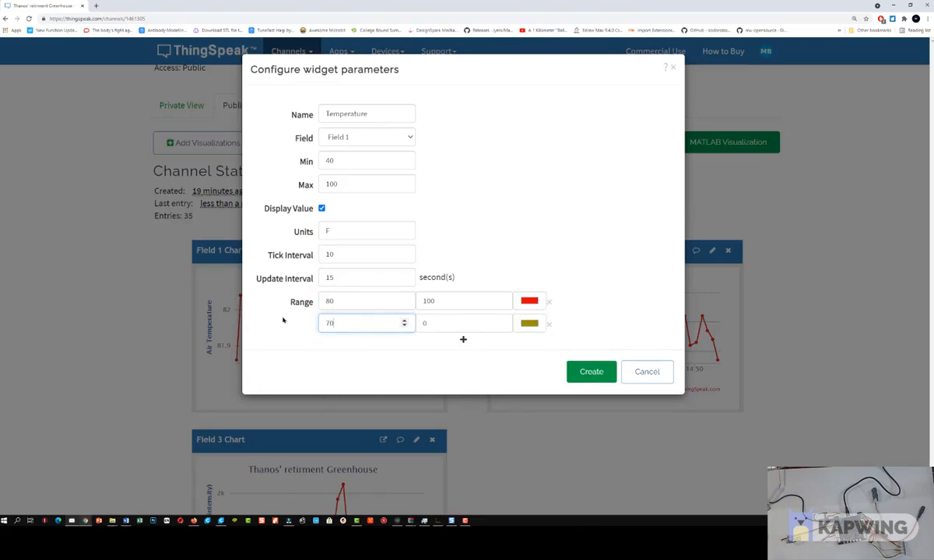
text(70)
key(Tab)
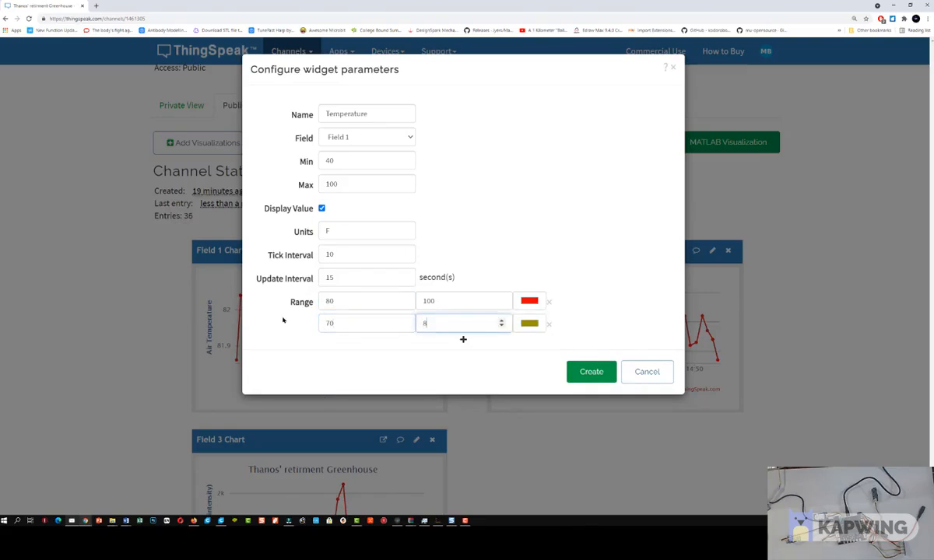
text(80)
click(530, 323)
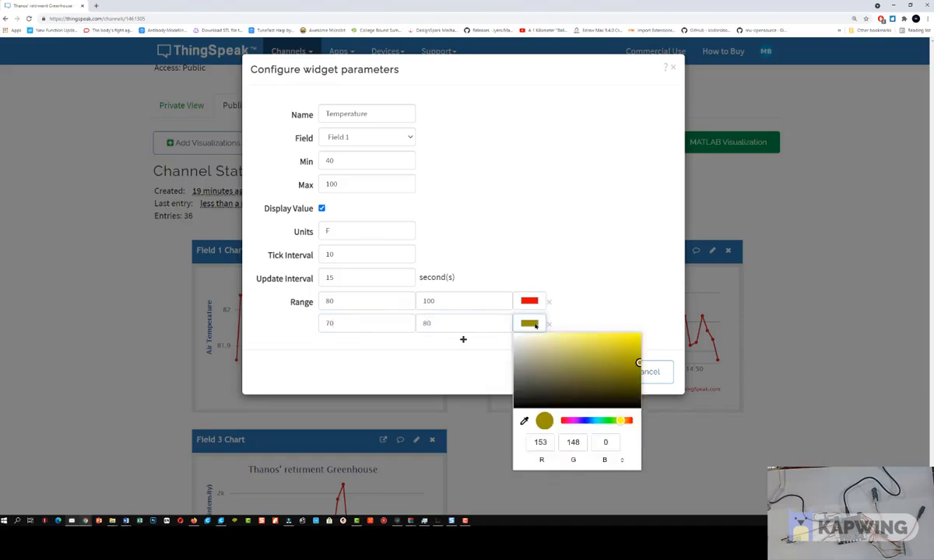
click(633, 336)
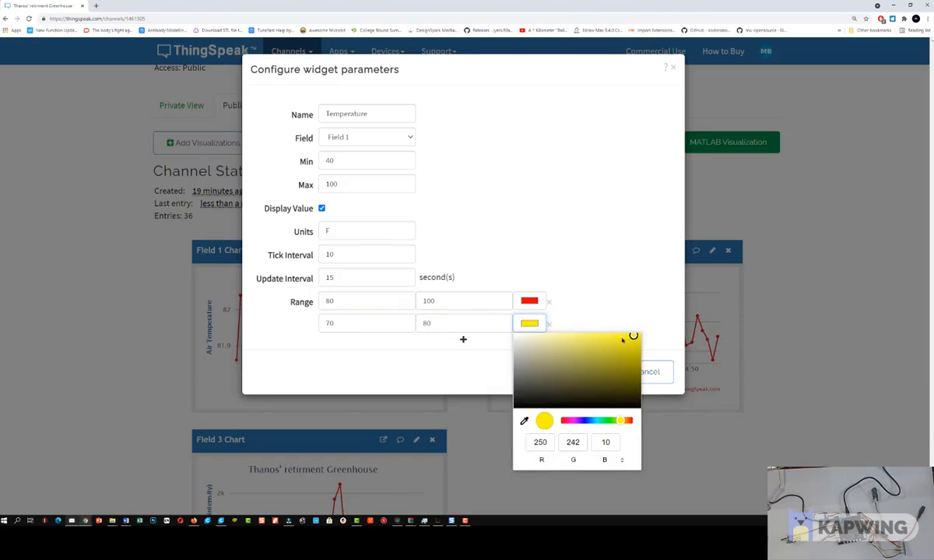
Step: Add a third gauge range from 50 to 69.9, keeping its default dark green colour
click(463, 340)
double_click(328, 344)
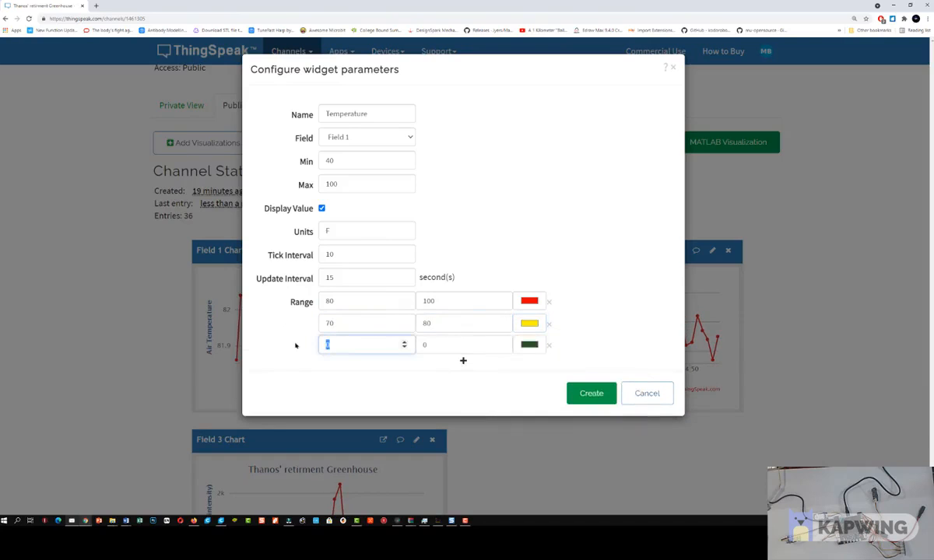
text(50)
key(Tab)
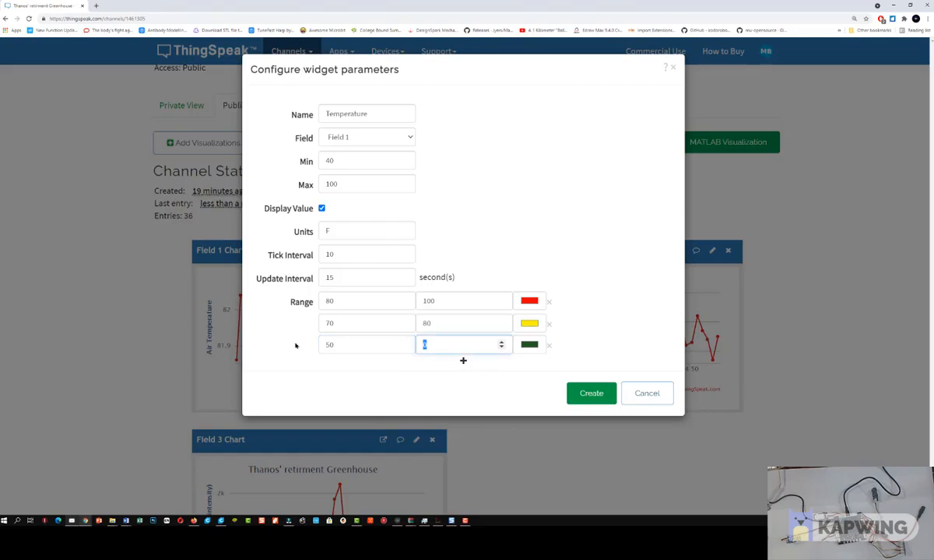
text(70)
Step: Add a fourth gauge range from 40 to 49.99 and colour it bright blue
click(463, 362)
drag(335, 366, 314, 371)
text(40)
key(Tab)
text(49.99)
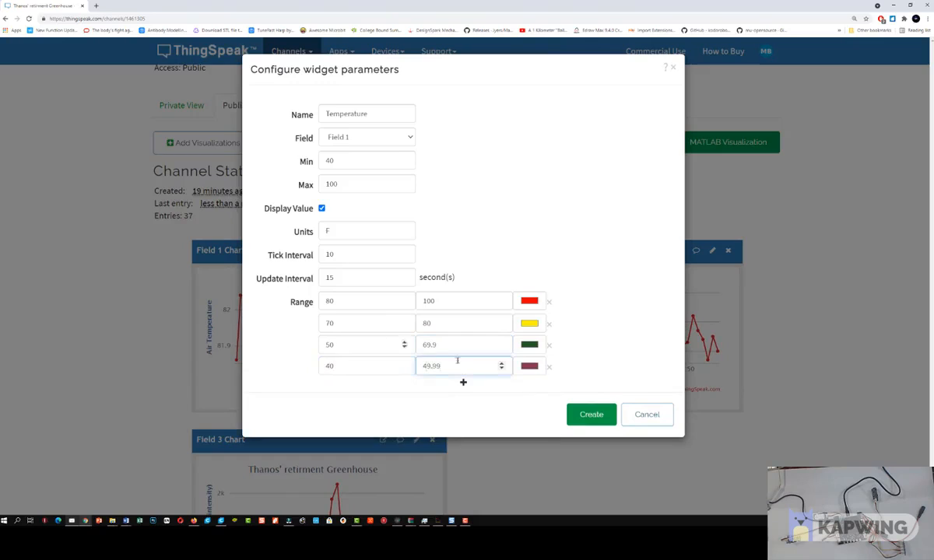
click(533, 368)
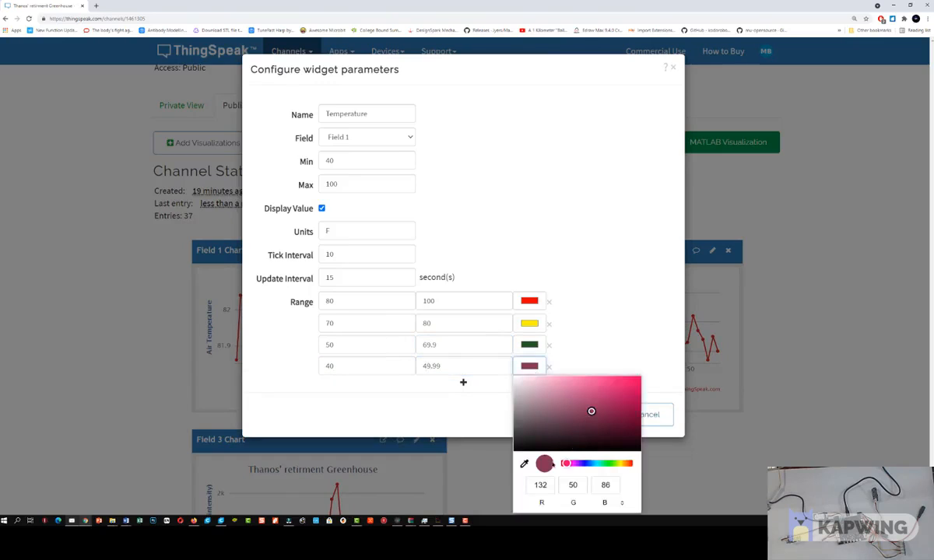
click(578, 463)
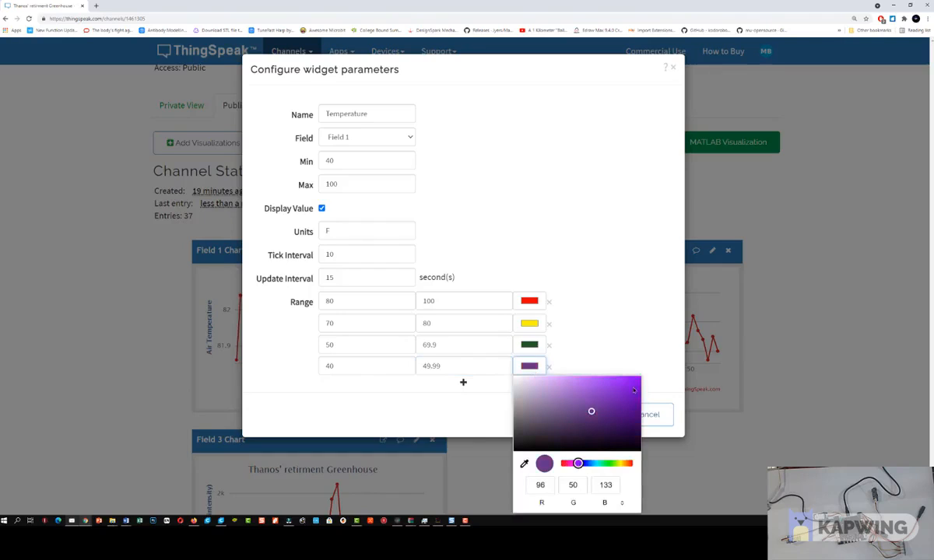
click(589, 464)
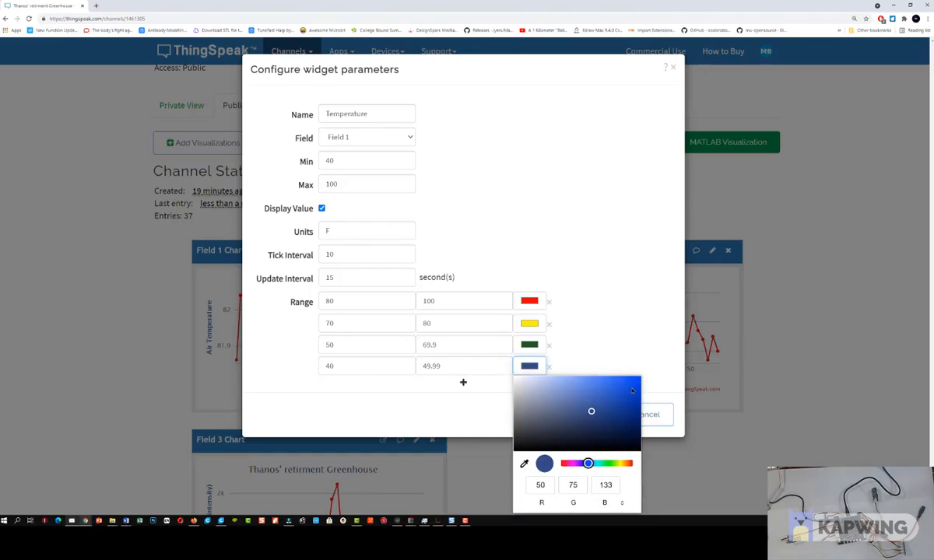
click(636, 380)
click(569, 309)
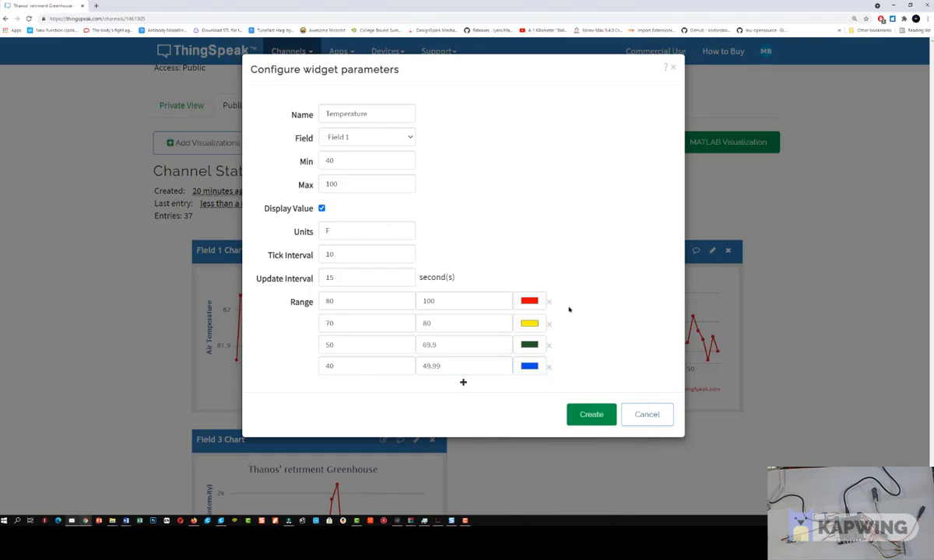
Step: Create the Temperature gauge in the public view and select the channel page's web address
click(589, 415)
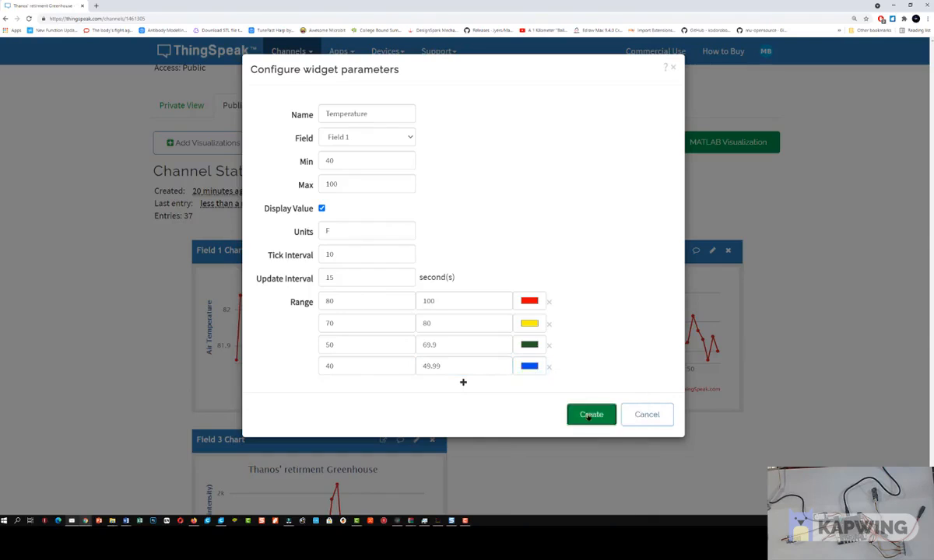
scroll(467, 350, down, 3)
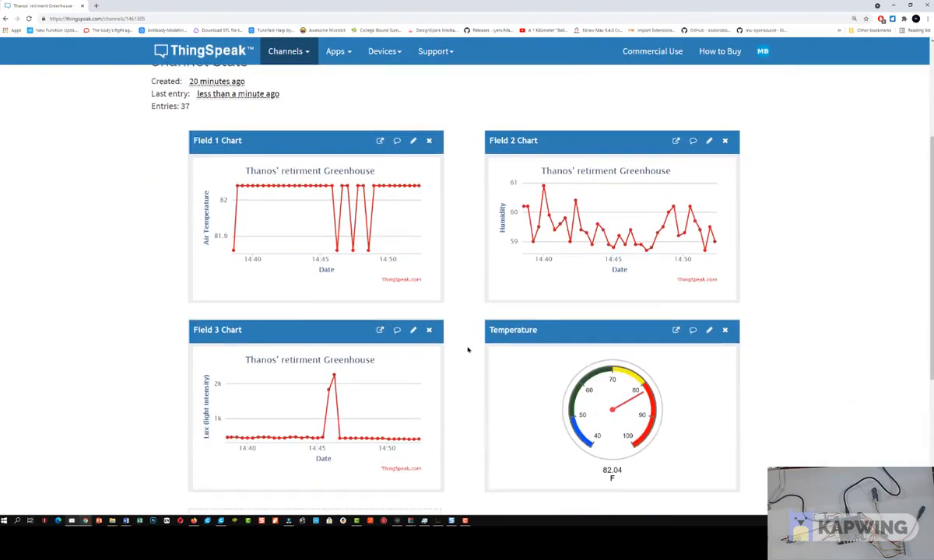
scroll(464, 358, down, 1)
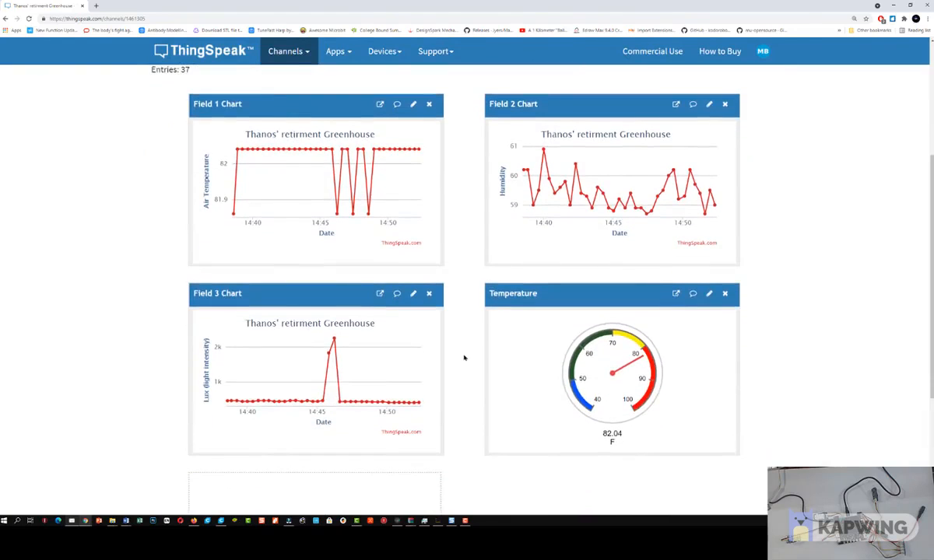
click(154, 18)
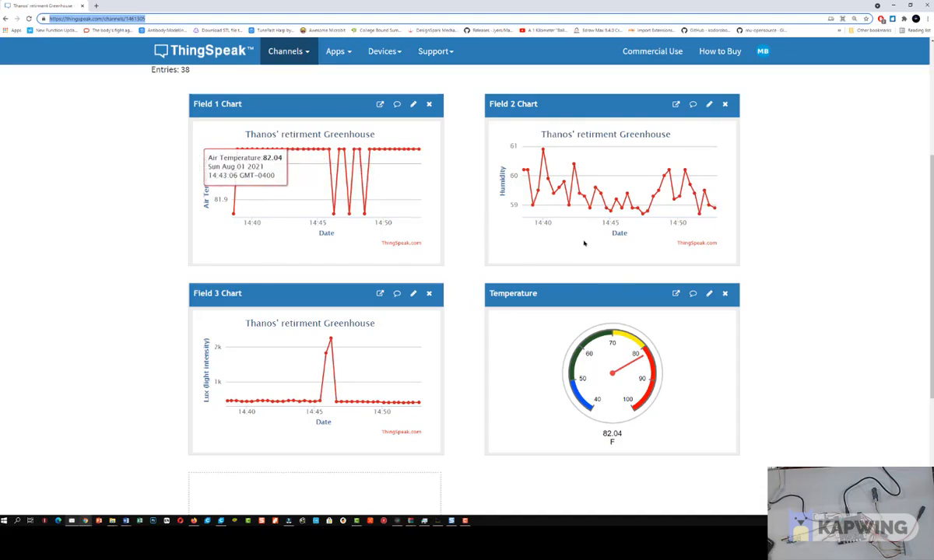
Step: Start adding a Numeric Display widget to the channel's public view
scroll(584, 244, down, 3)
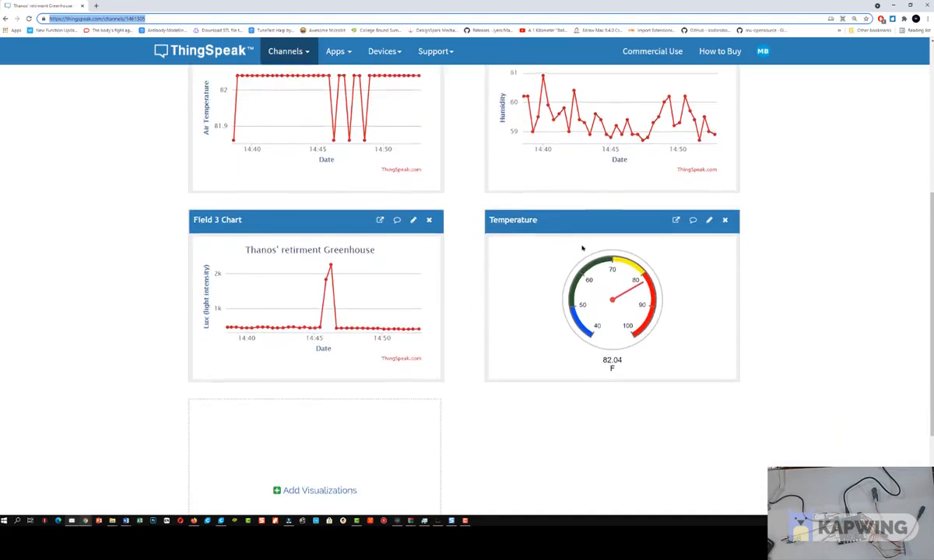
scroll(458, 319, up, 5)
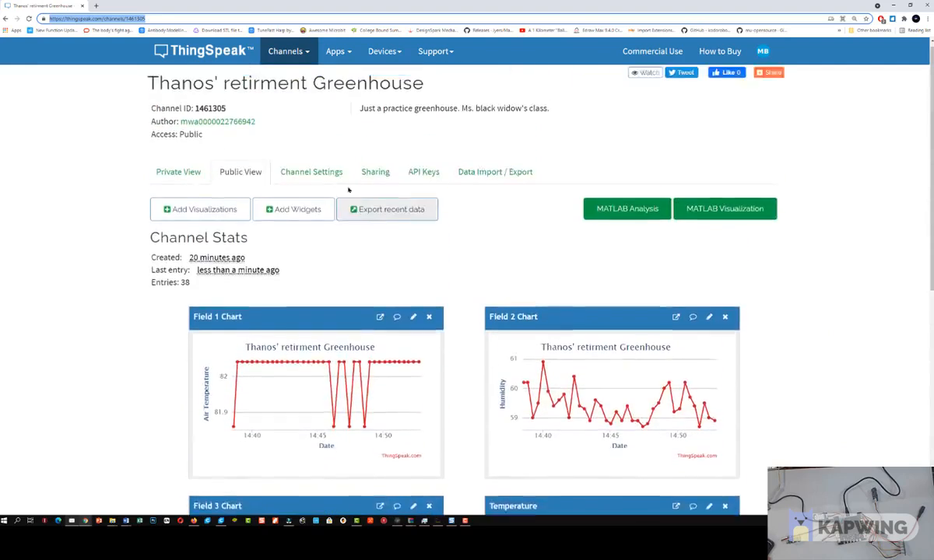
click(292, 216)
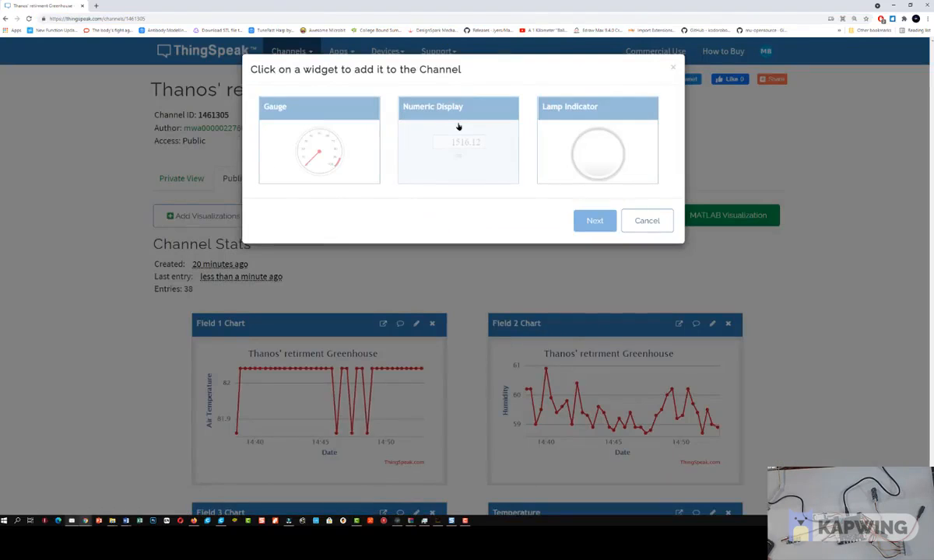
click(463, 144)
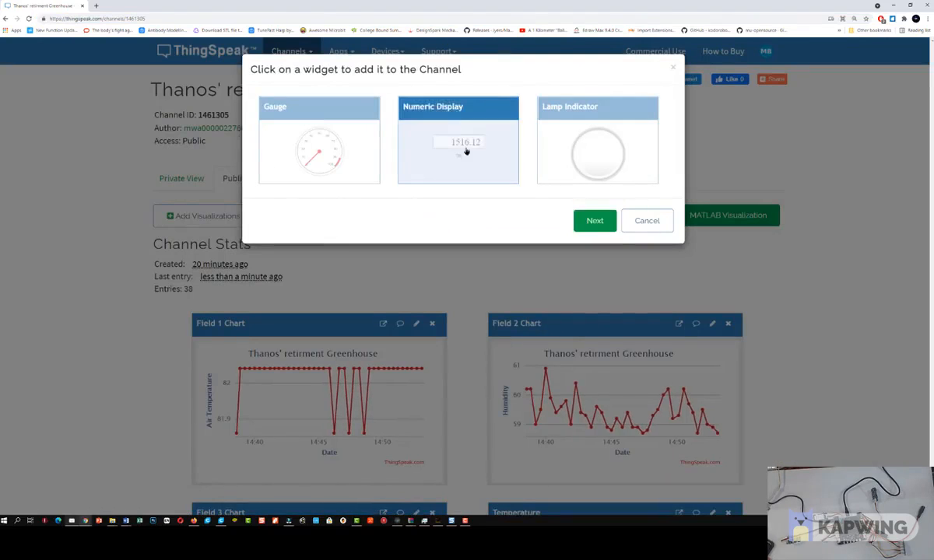
click(595, 220)
Step: Name the numeric display widget Light Intensity
click(354, 99)
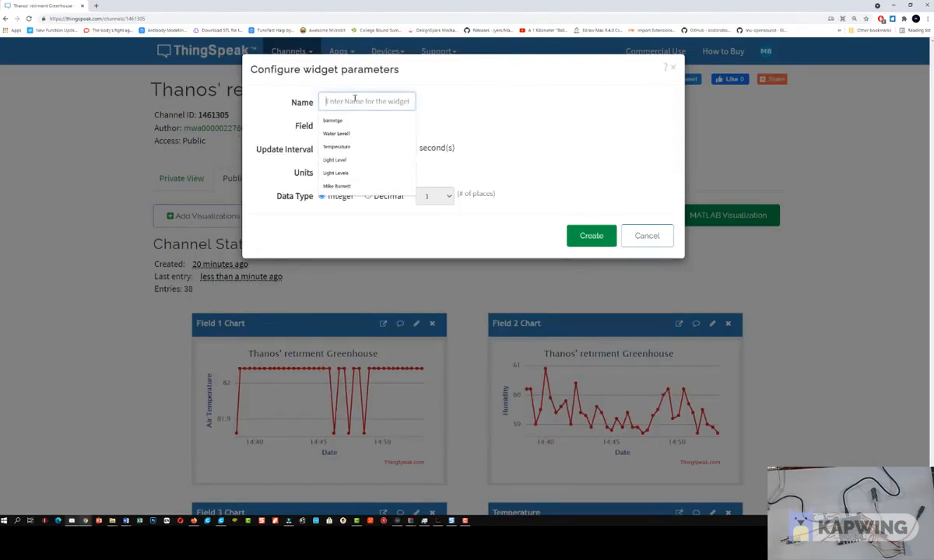
text(Light )
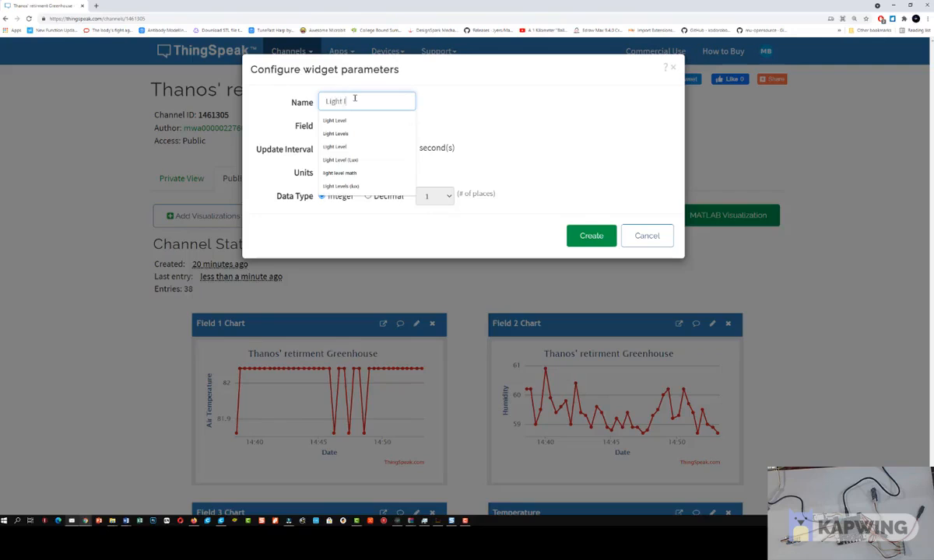
text(Inten)
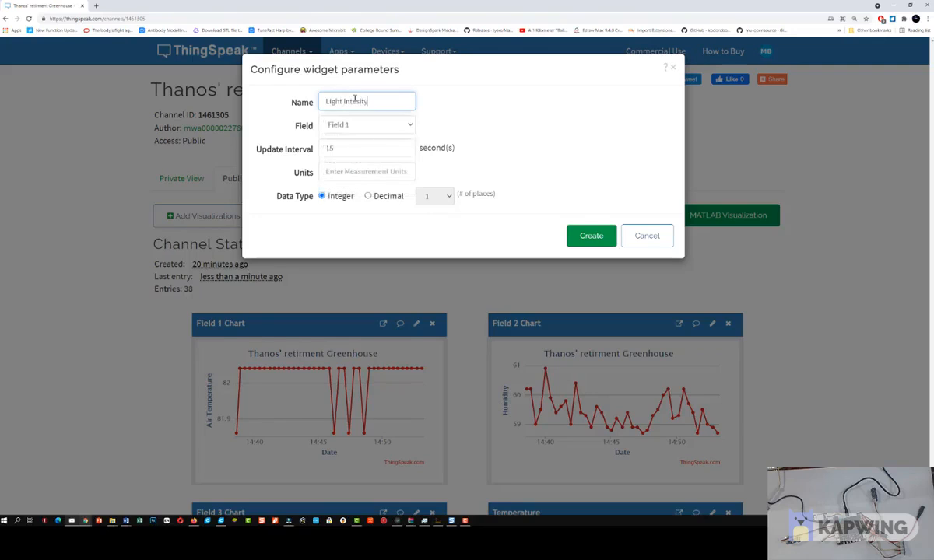
text(sity)
click(354, 102)
text(nten)
Step: Assign Field 3 to the numeric display, set its units to lux, and create the widget
click(381, 122)
click(372, 166)
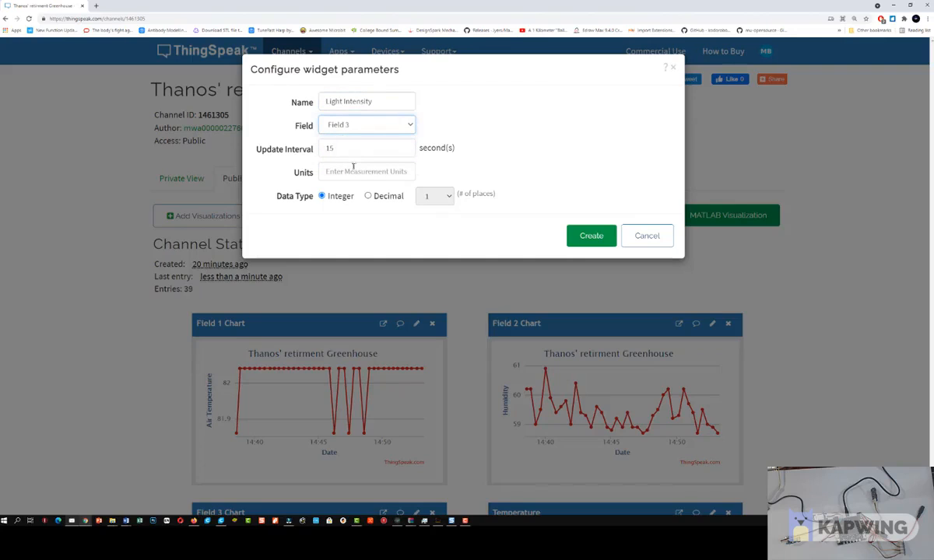
click(360, 173)
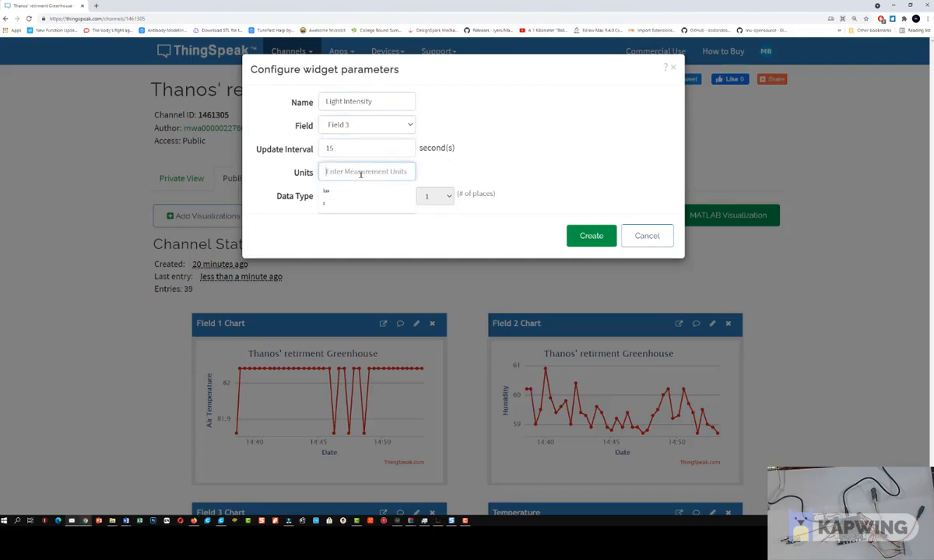
text(lux)
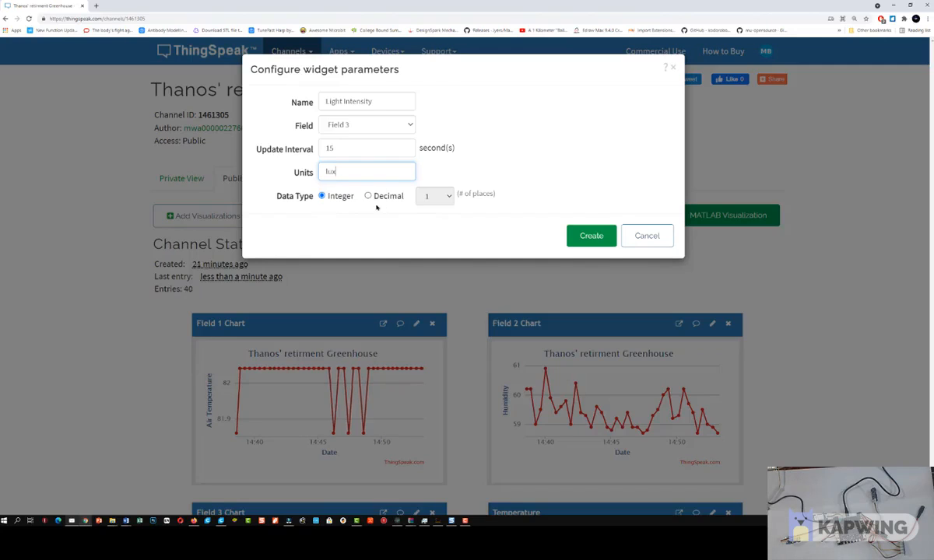
click(582, 237)
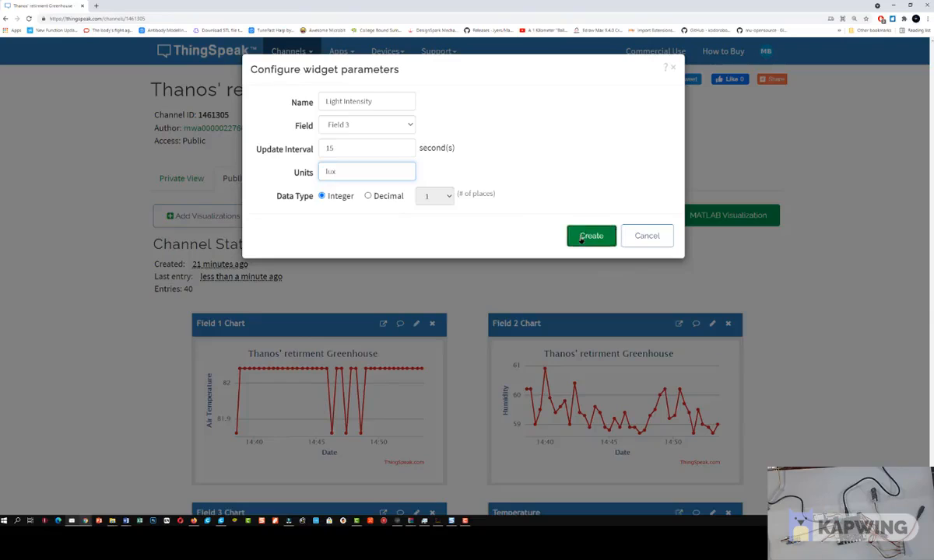
Step: Check the Light Intensity display's reading and the time of its last update
scroll(476, 225, down, 2)
scroll(475, 225, down, 5)
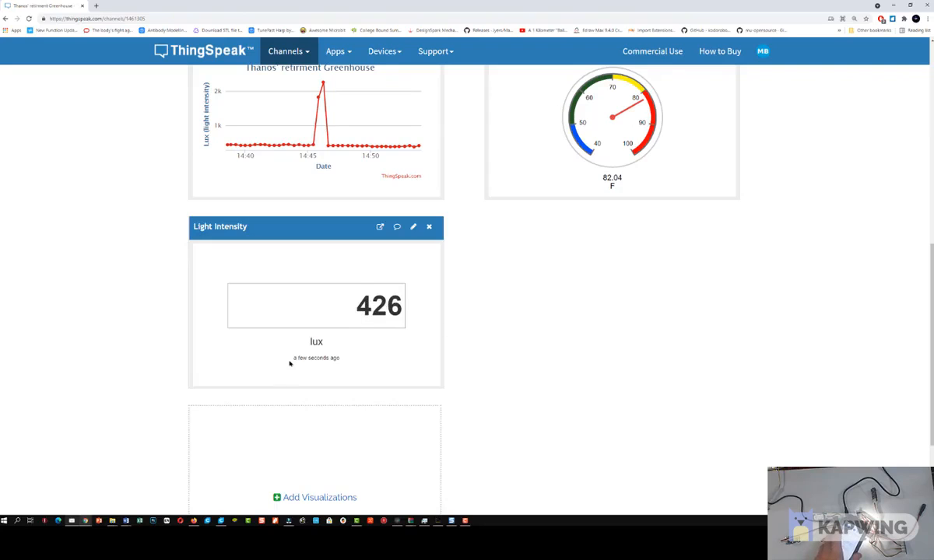
drag(296, 359, 343, 366)
click(343, 362)
scroll(459, 288, up, 6)
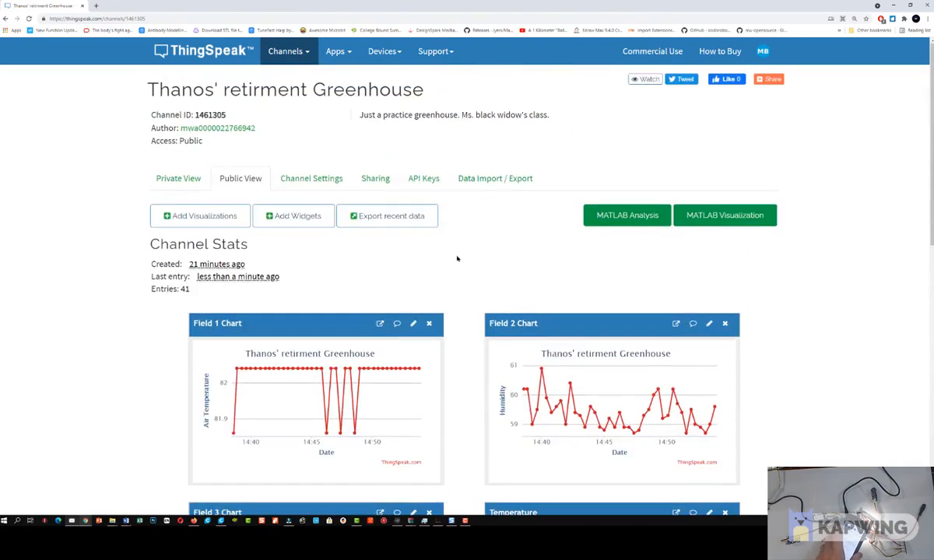
Step: Look over the available widget types without adding one, and review the field names in the channel settings
click(300, 216)
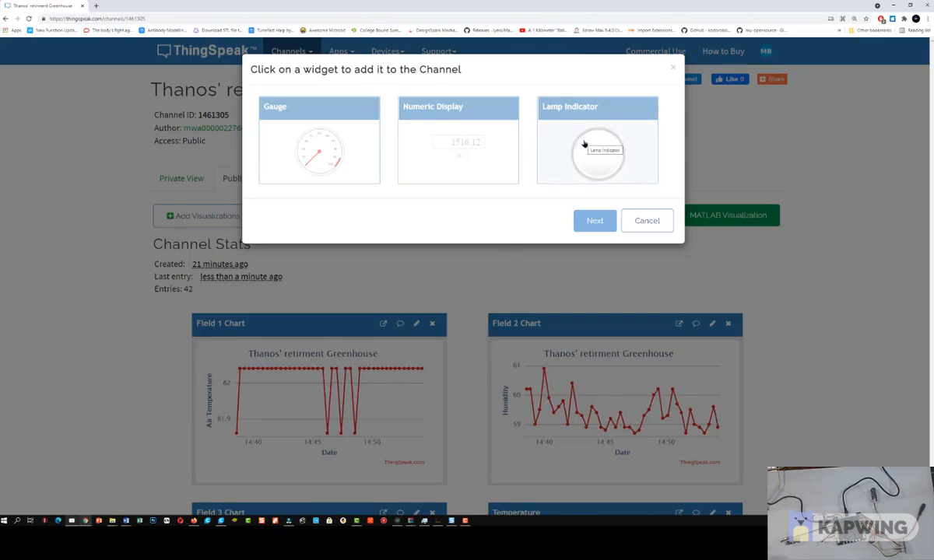
click(655, 222)
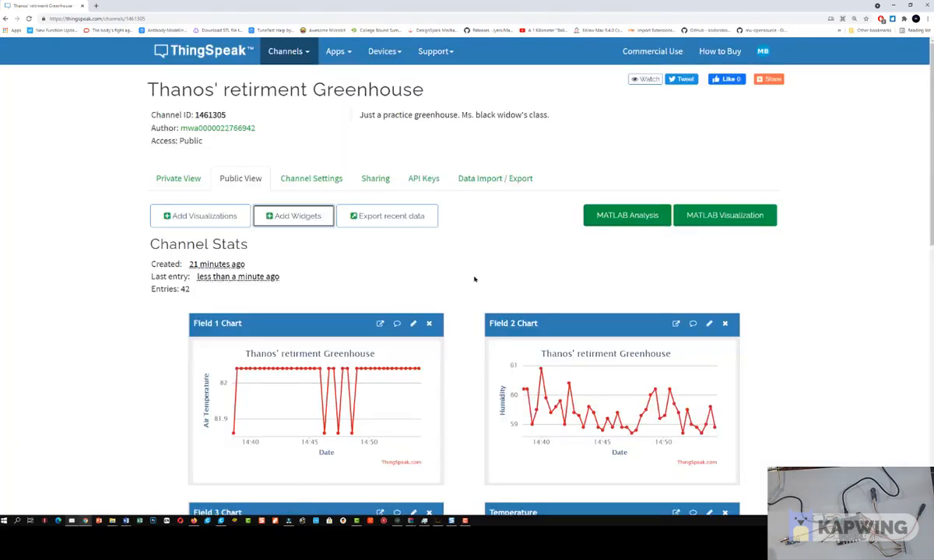
click(312, 182)
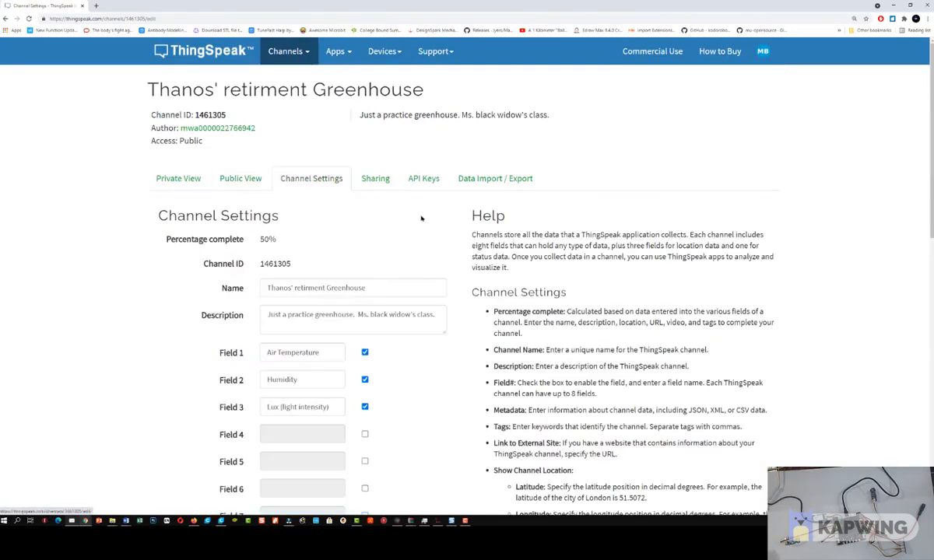
scroll(440, 220, down, 1)
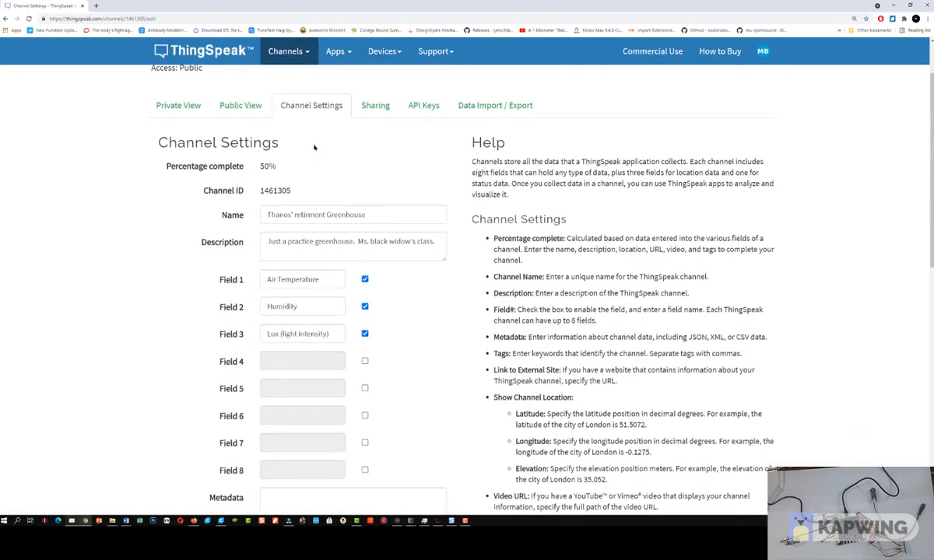
Step: Try to correct the channel name to "Thanos' retirement Greenhouse" in the channel settings
click(307, 214)
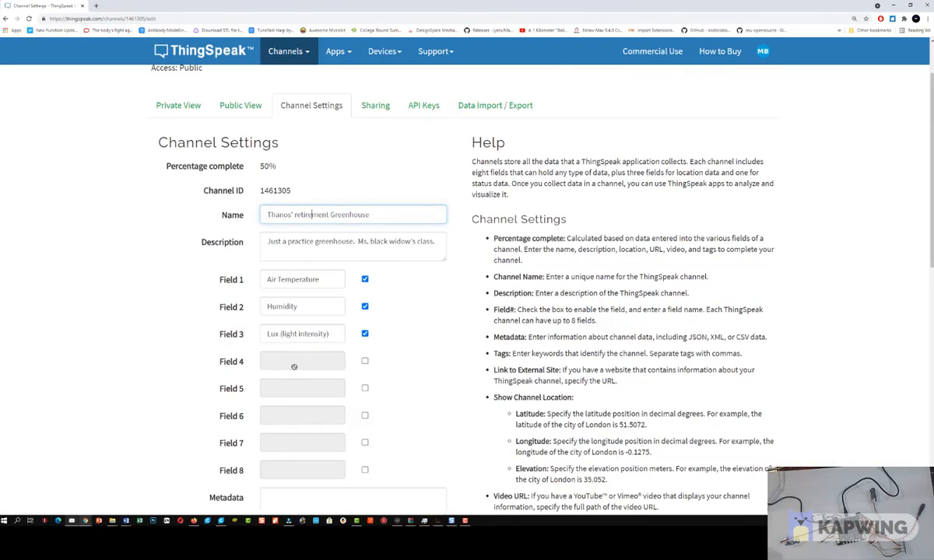
scroll(294, 367, down, 1)
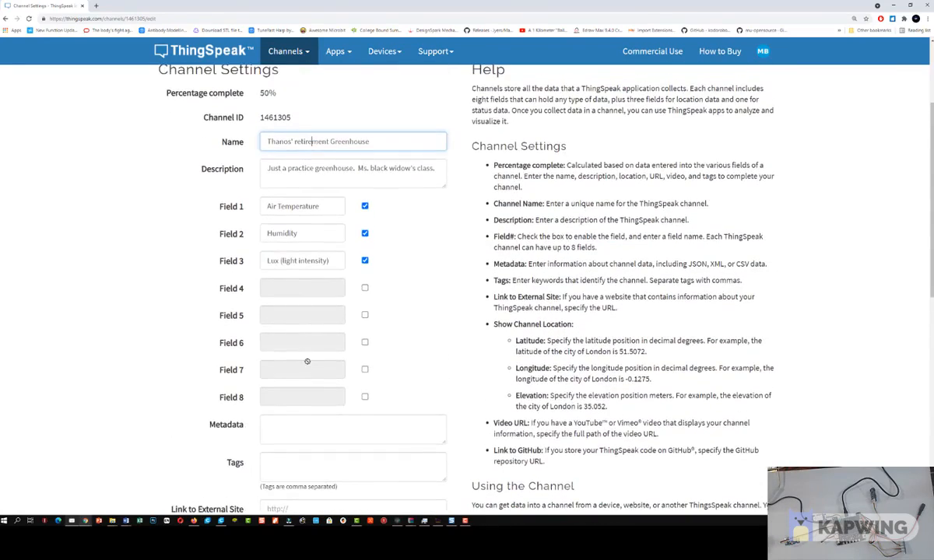
scroll(306, 363, up, 2)
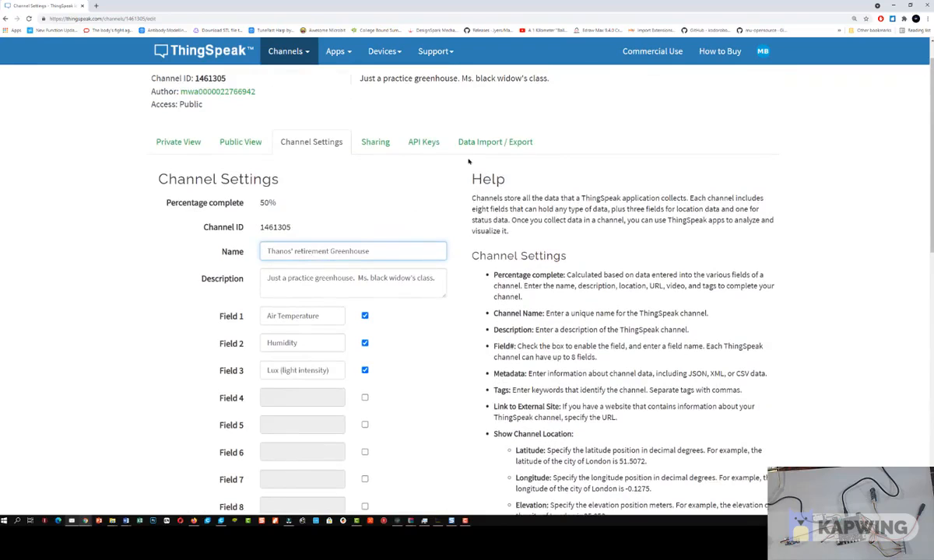
Step: Leave the channel settings without saving, open the data import and export page, and set the import time zone to Eastern Time (US & Canada)
click(500, 144)
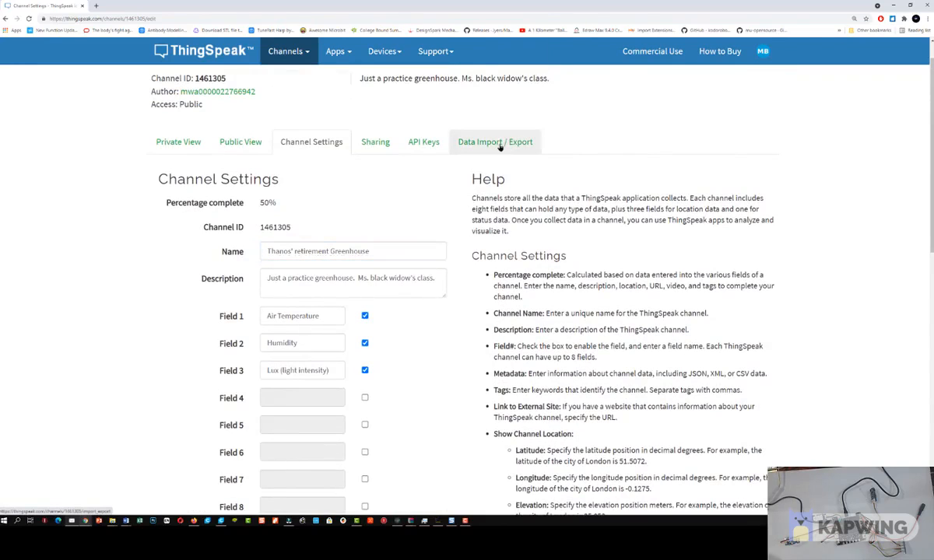
click(501, 61)
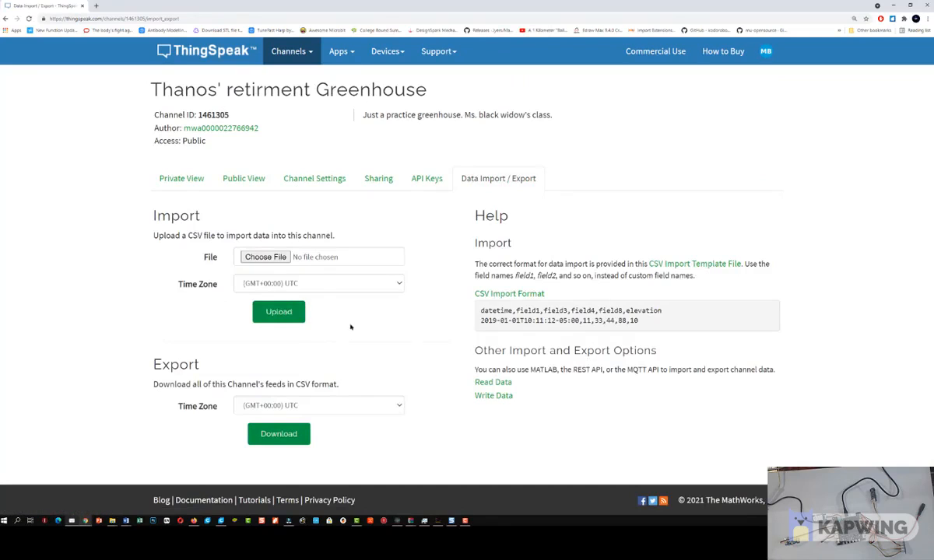
click(387, 284)
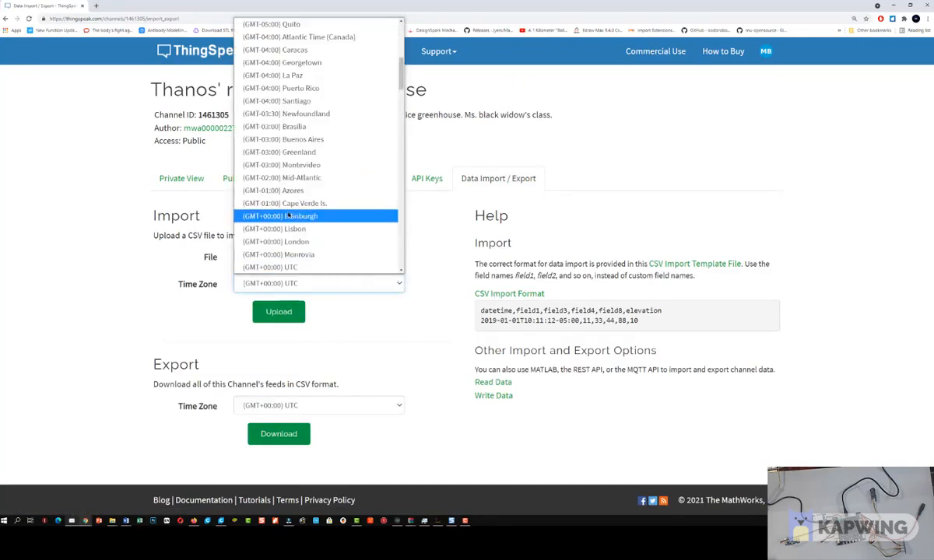
scroll(292, 129, up, 5)
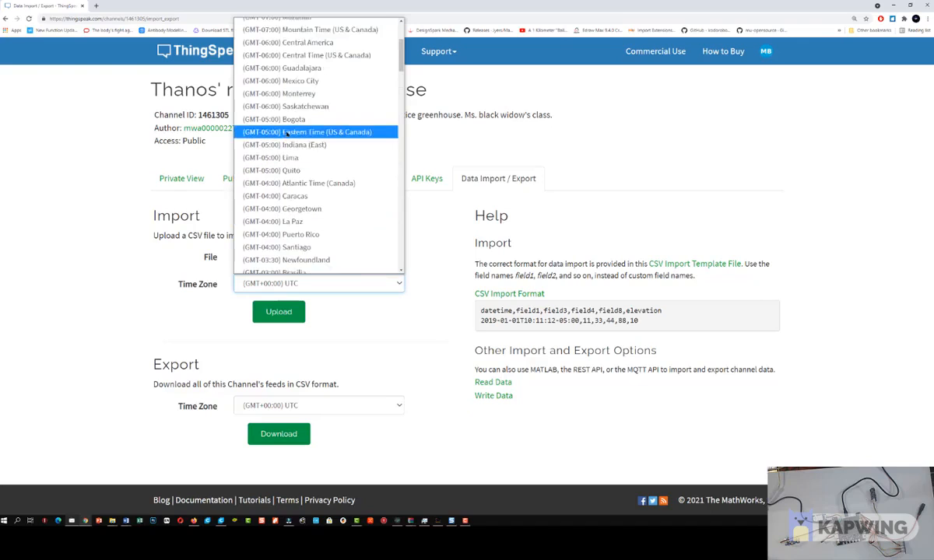
click(286, 133)
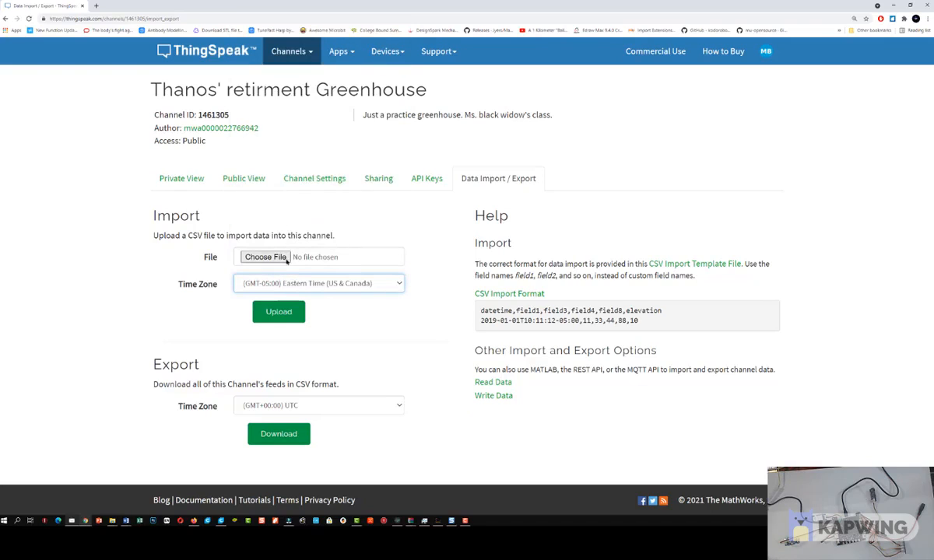
Step: Set the export time zone to (GMT-05:00) Eastern Time (US & Canada) and download the channel's feeds as a CSV file
click(393, 412)
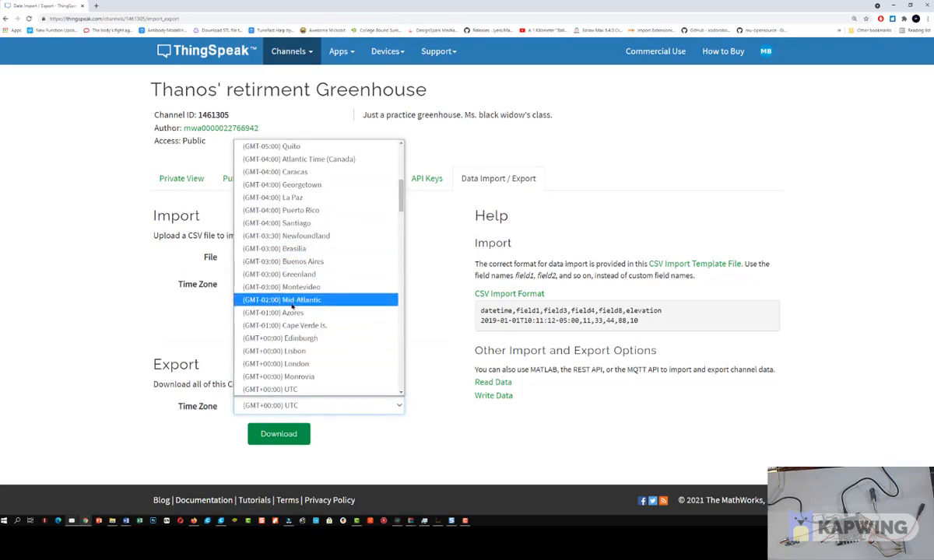
scroll(294, 308, up, 5)
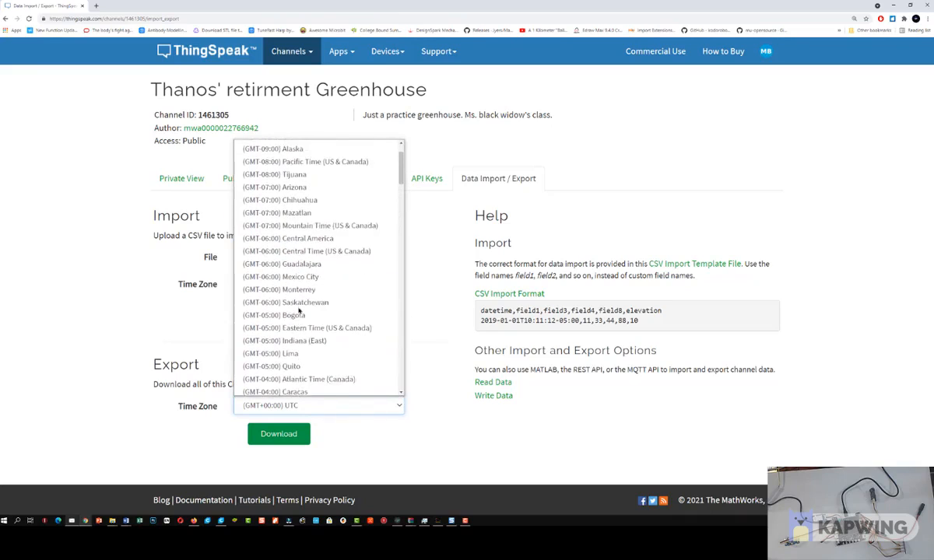
scroll(298, 310, up, 2)
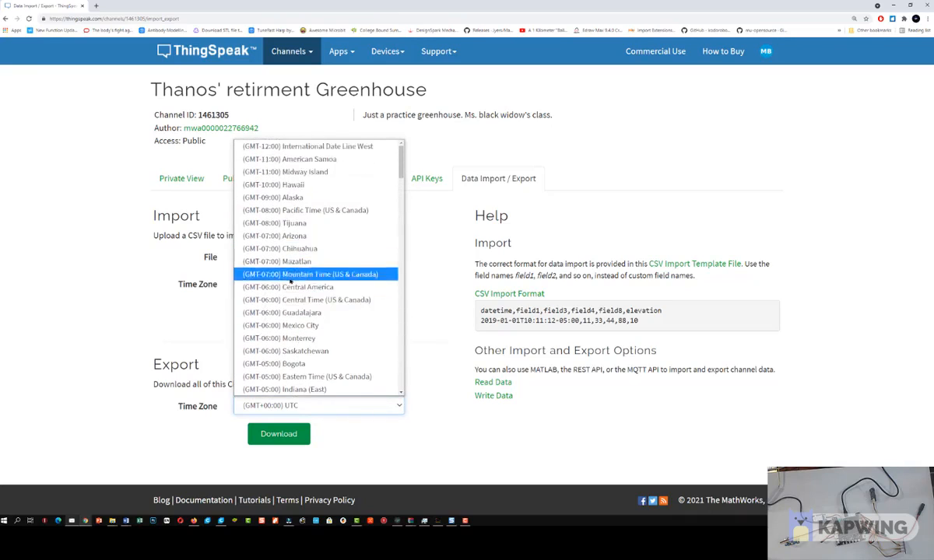
scroll(288, 311, down, 1)
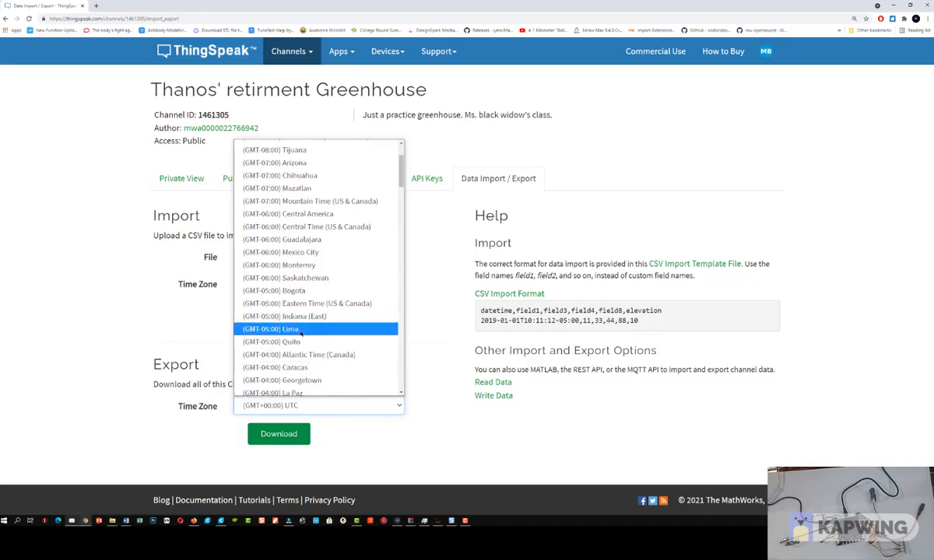
click(281, 308)
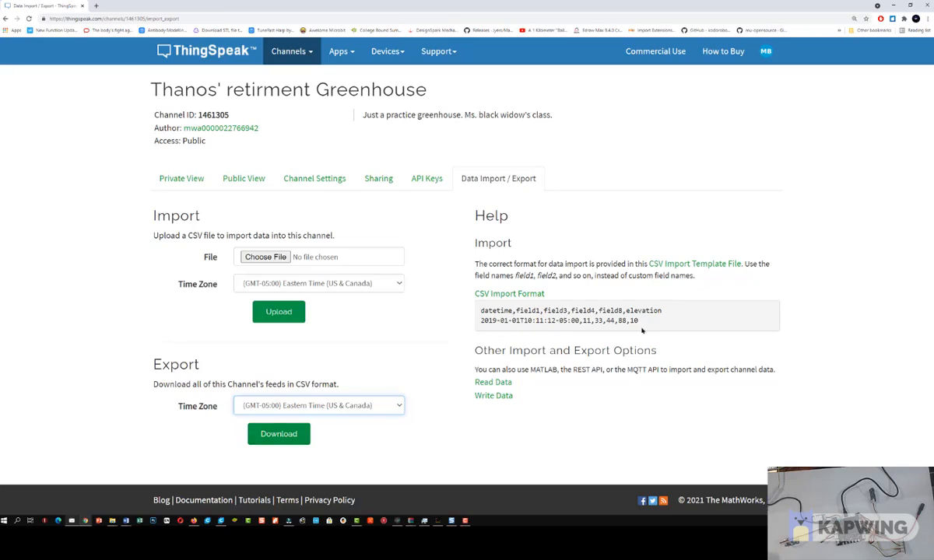
click(280, 433)
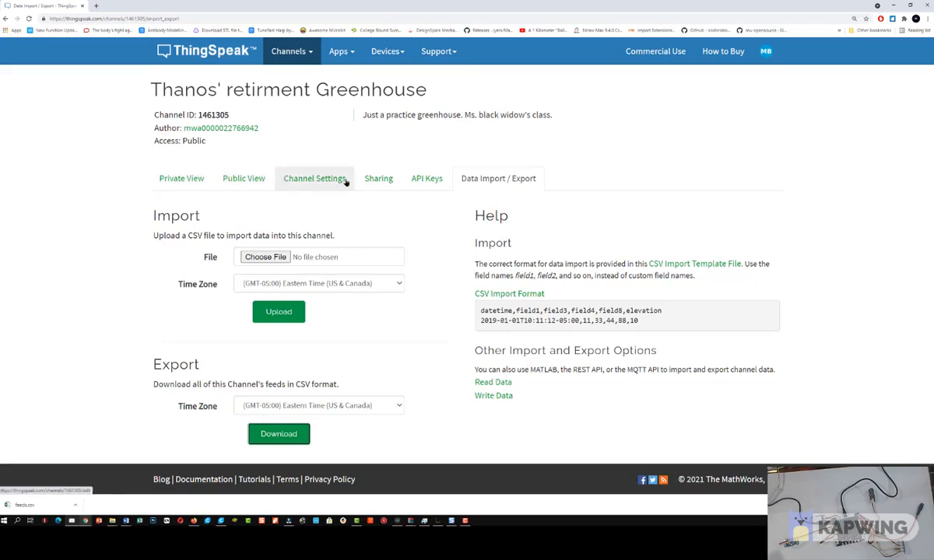
Step: Review the channel's write and read API keys, and the channel sharing settings
click(426, 179)
scroll(414, 258, down, 1)
scroll(413, 259, down, 3)
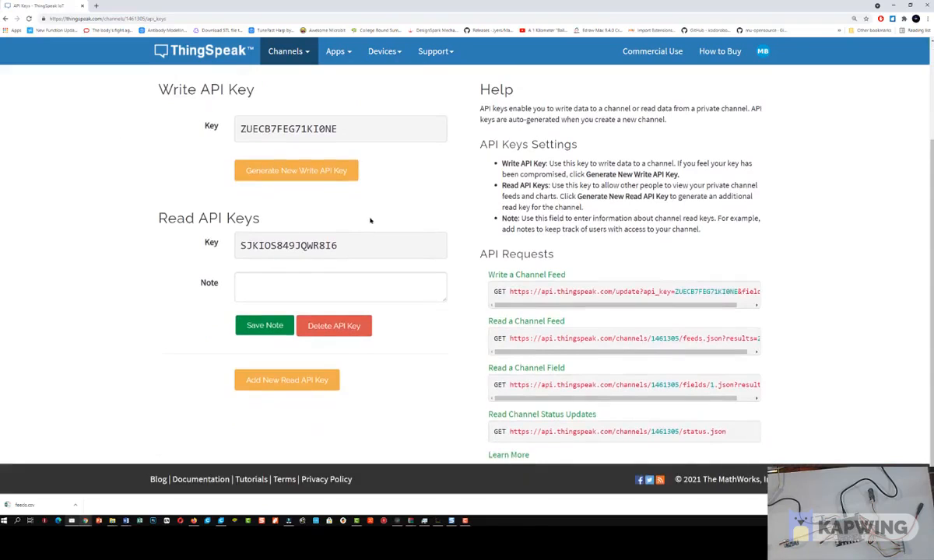
scroll(425, 284, up, 3)
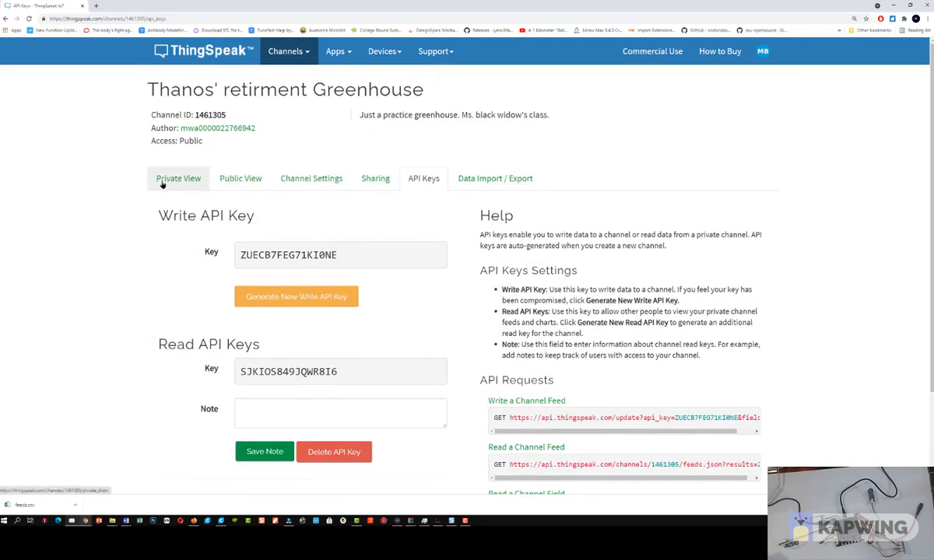
click(375, 179)
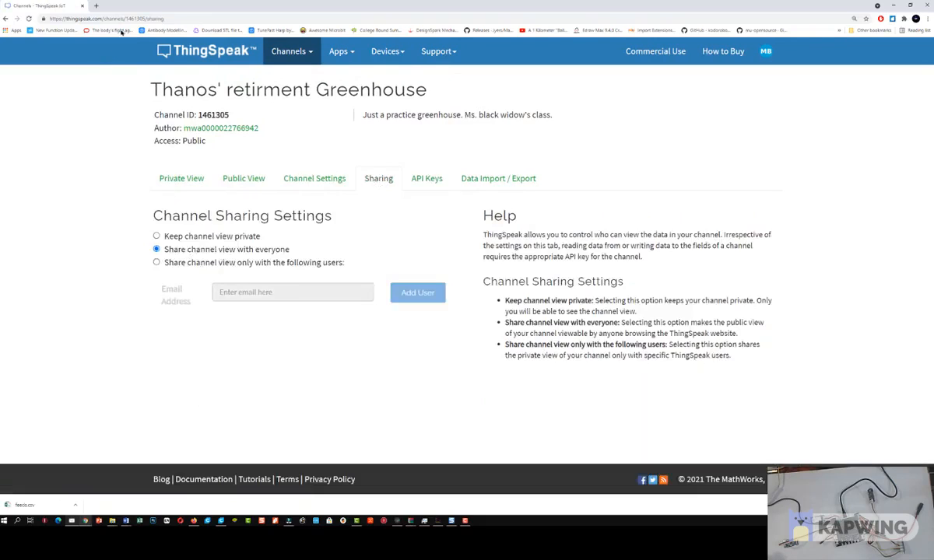
Step: Delete the Light Intensity widget from the channel's public view and look over the remaining charts
click(243, 180)
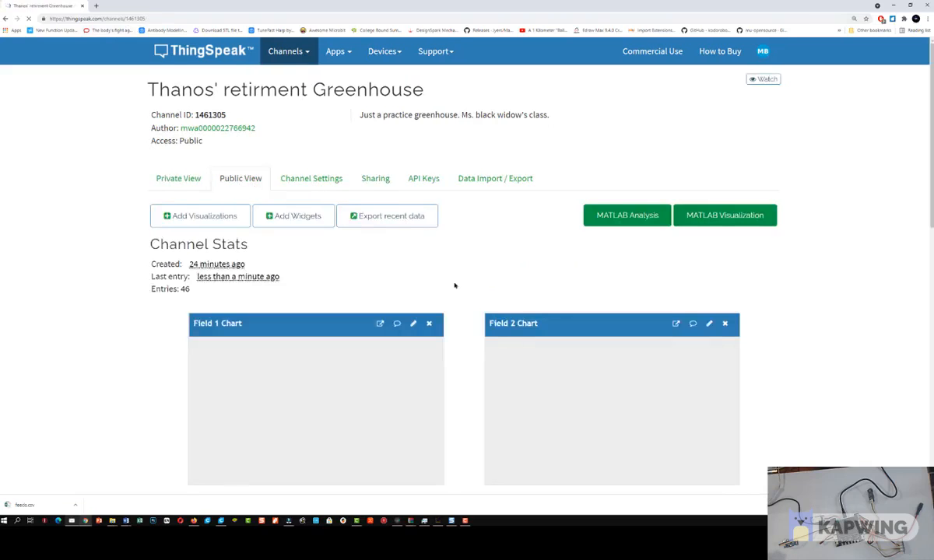
scroll(455, 285, down, 4)
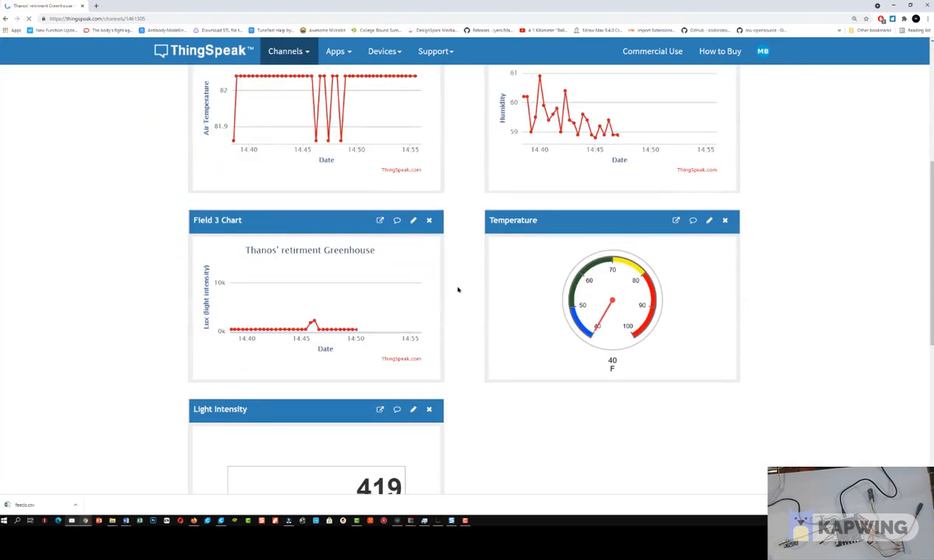
scroll(434, 364, down, 2)
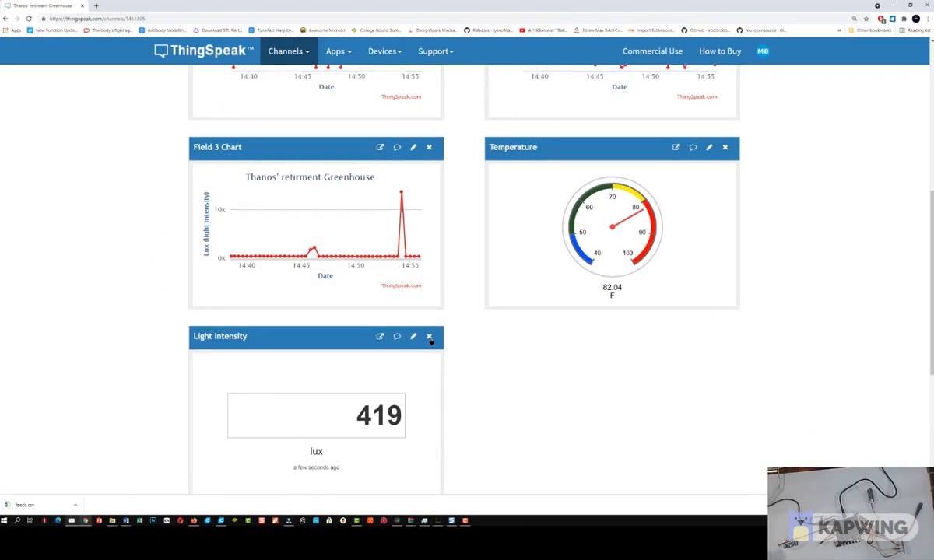
click(429, 337)
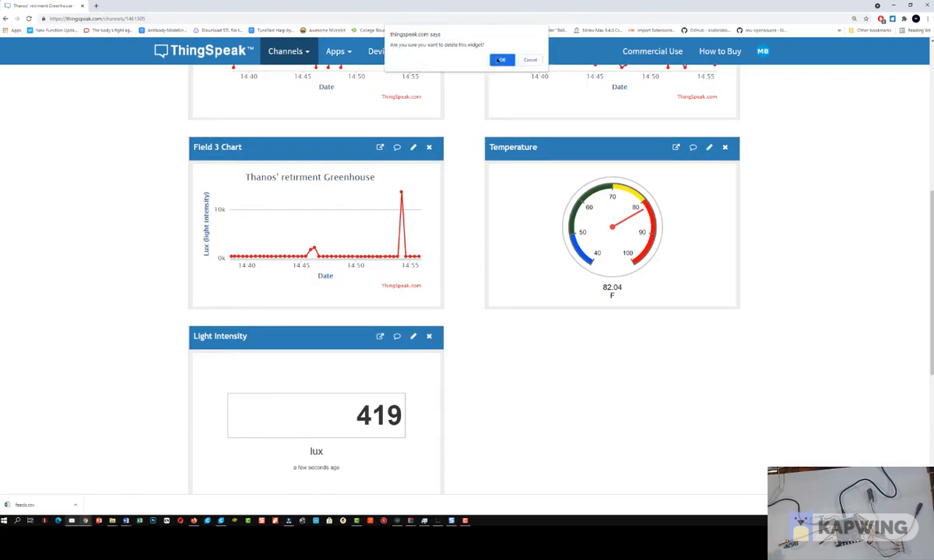
click(499, 60)
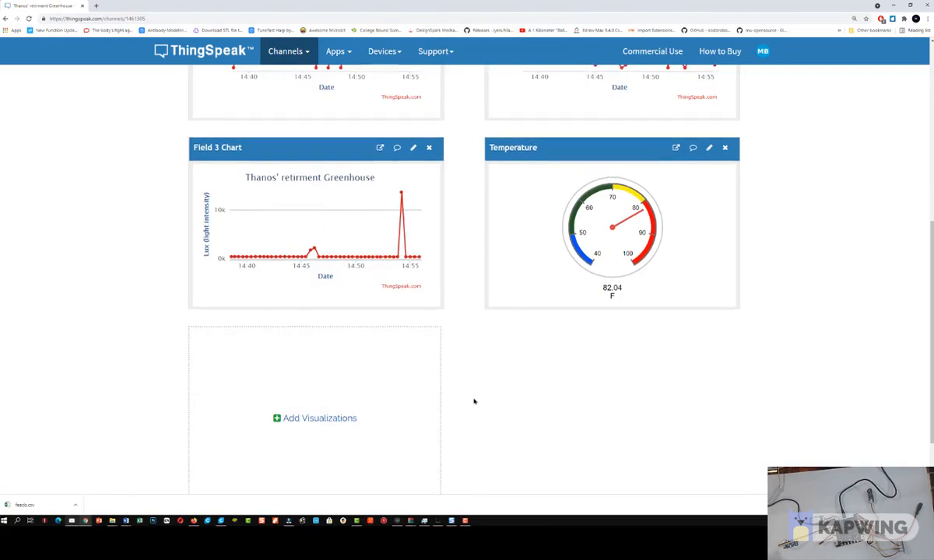
scroll(473, 401, up, 5)
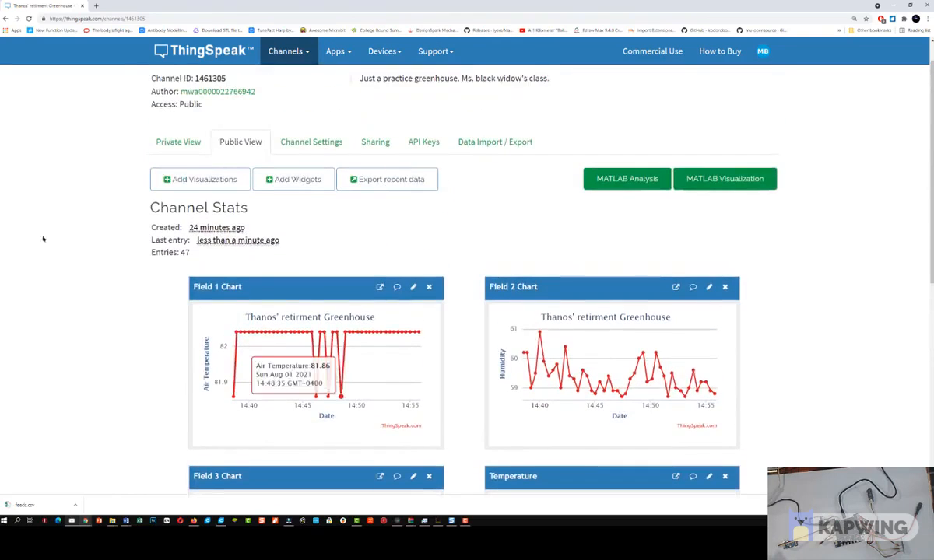